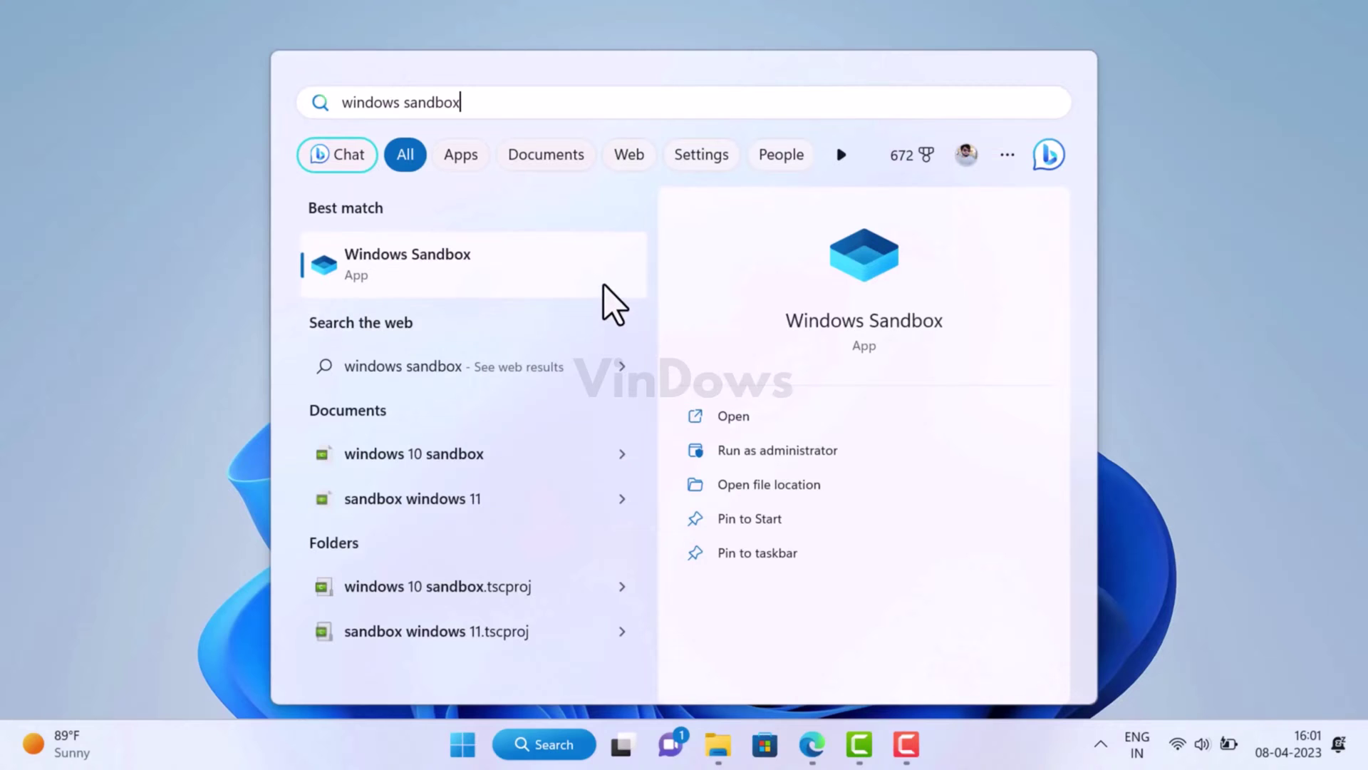
Confirm Windows 11 Home Insider Preview build 25267.1000 on the About page, then close Settings.
click(603, 285)
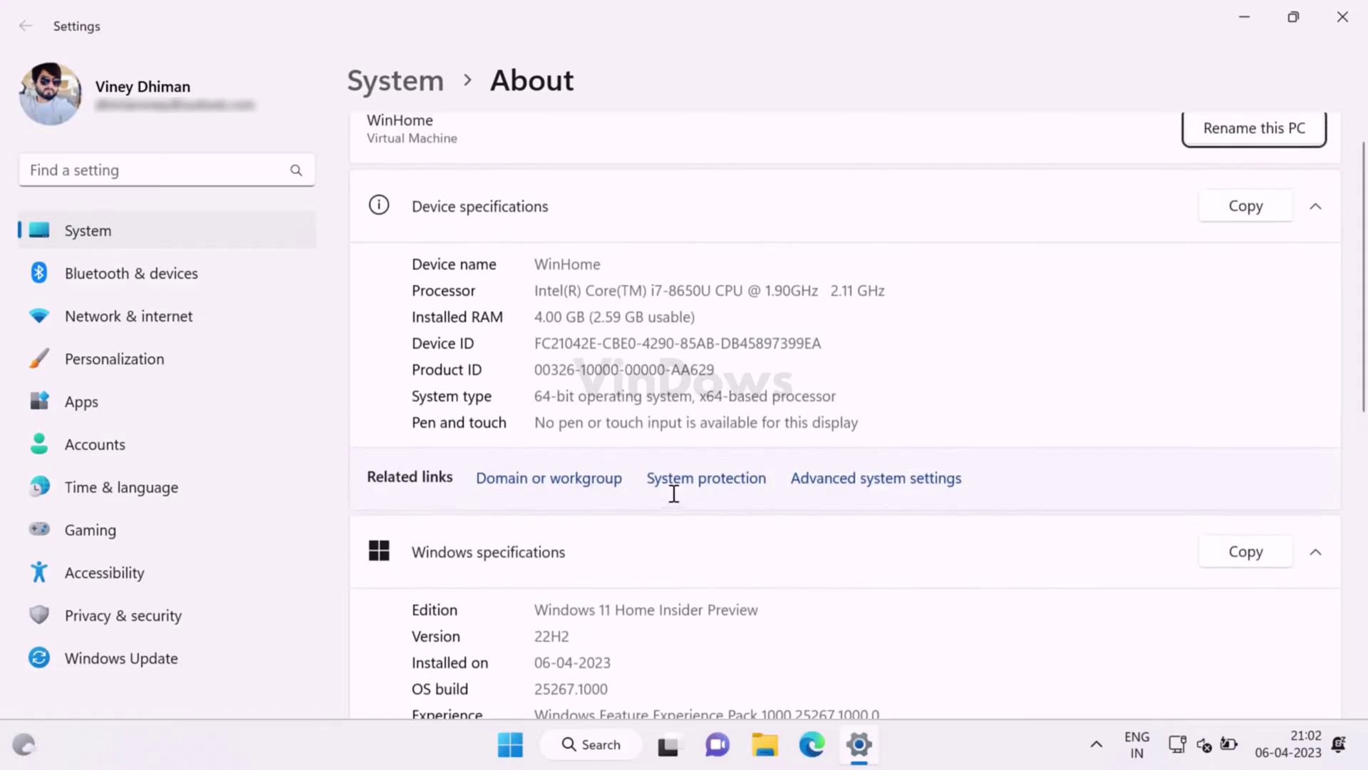
scroll(672, 489, down, 3)
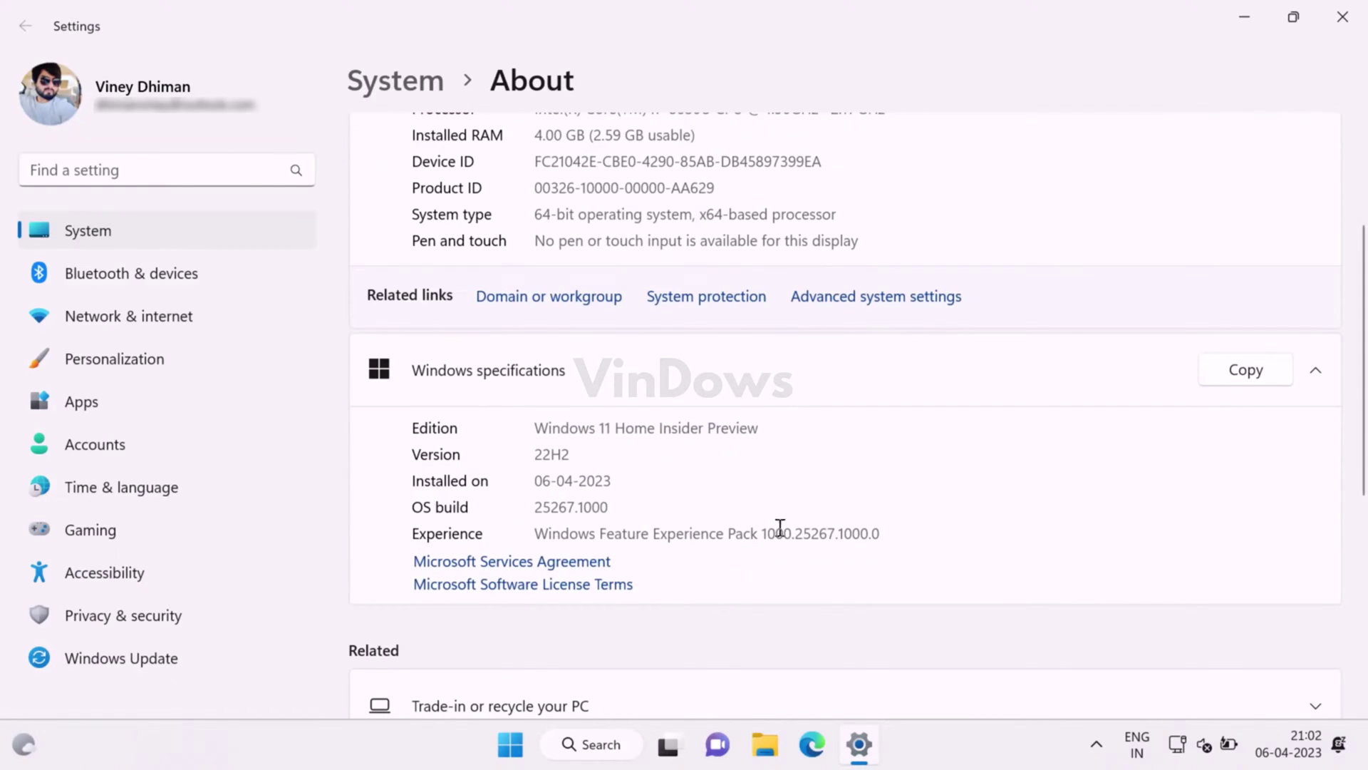
click(1359, 20)
Create a new text document on the desktop, keeping the default name.
right_click(247, 185)
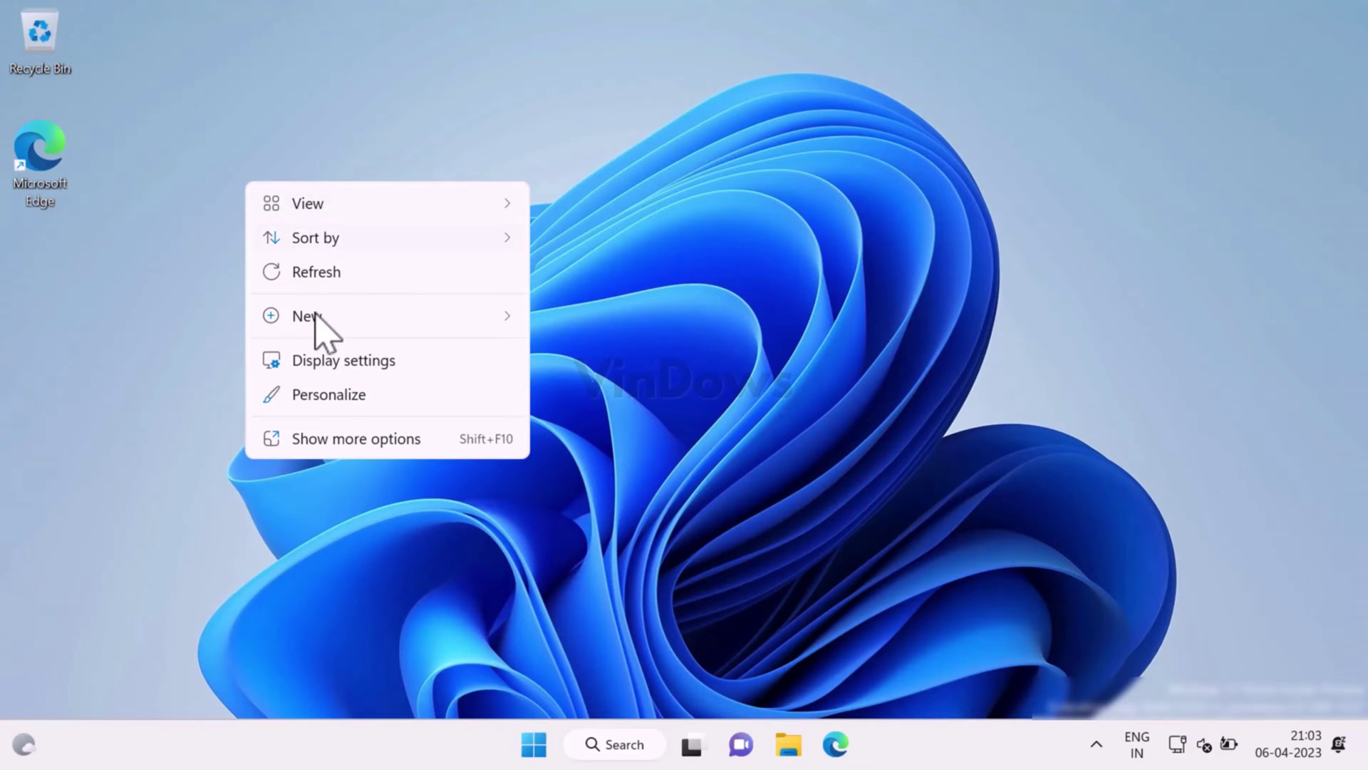
mouse_move(397, 335)
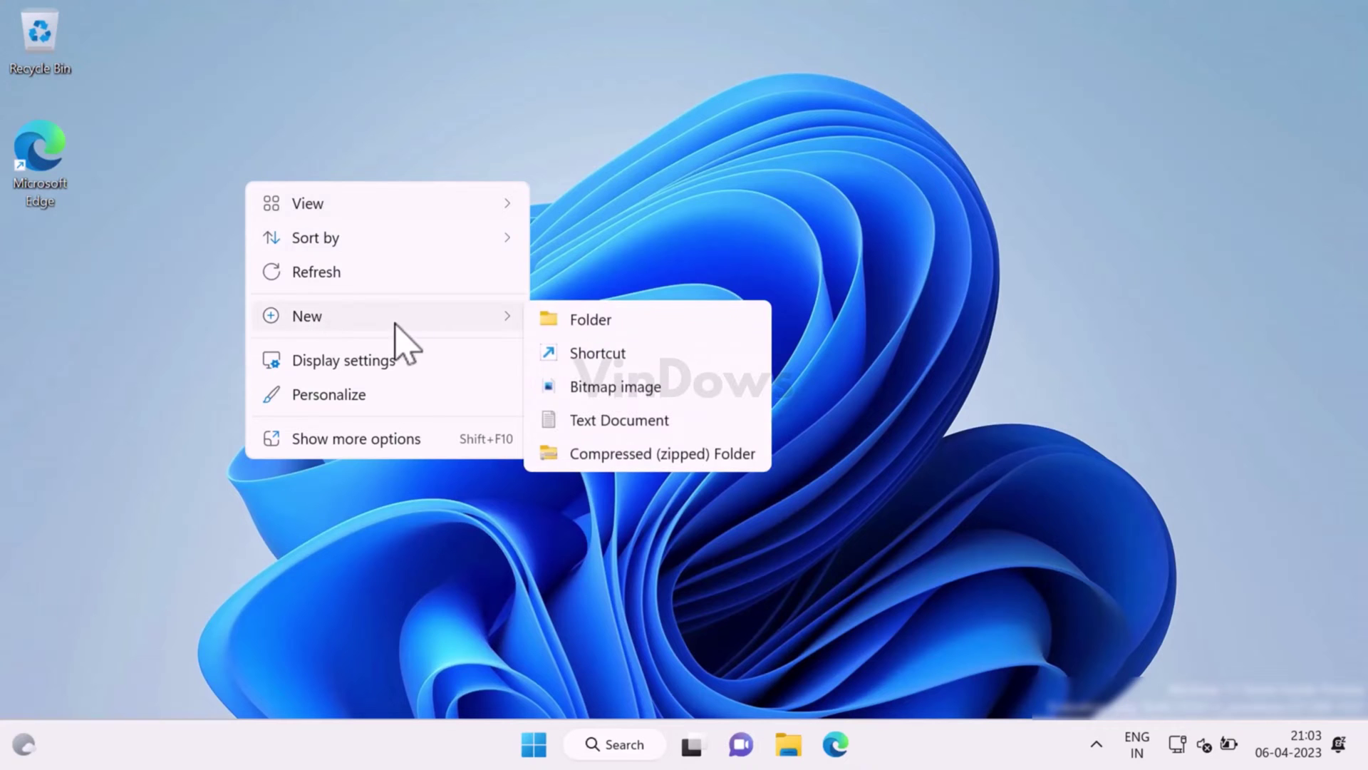
click(634, 419)
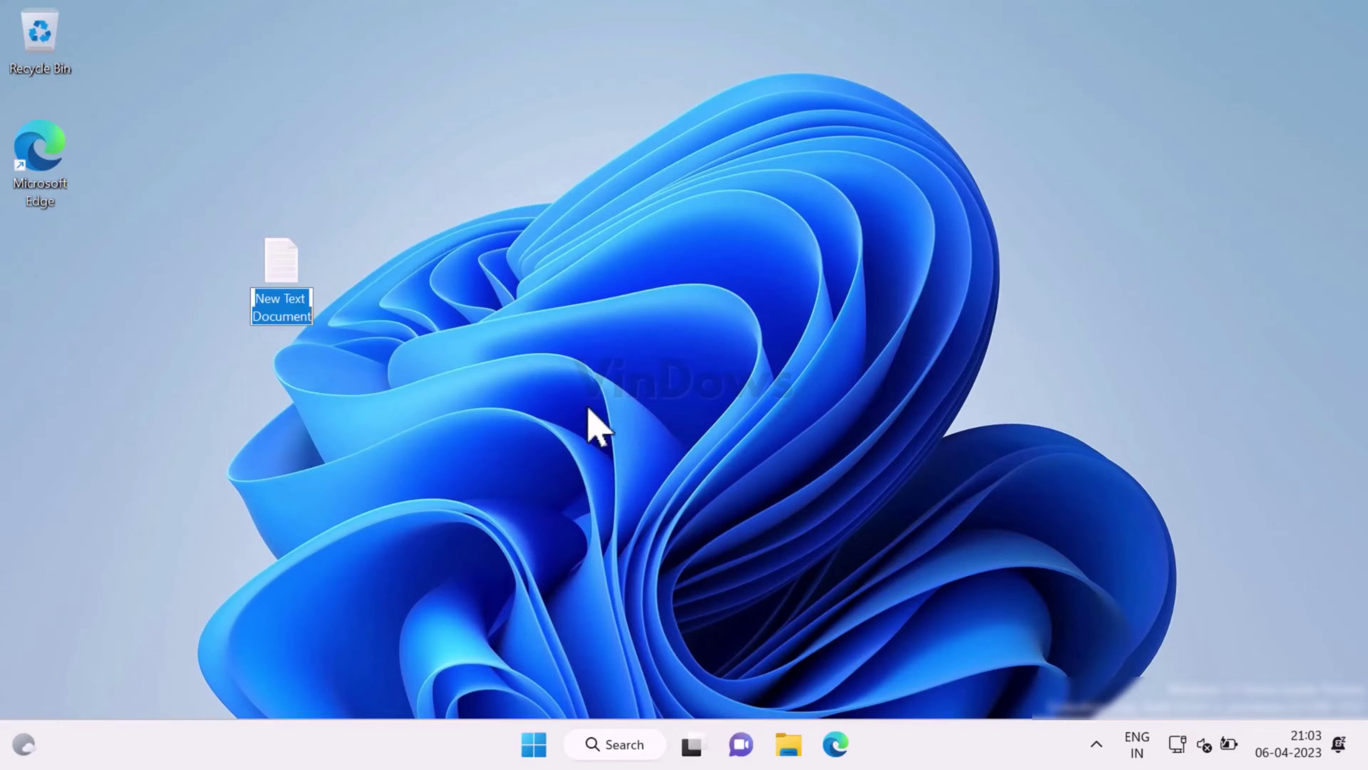
key(Return)
key(Return)
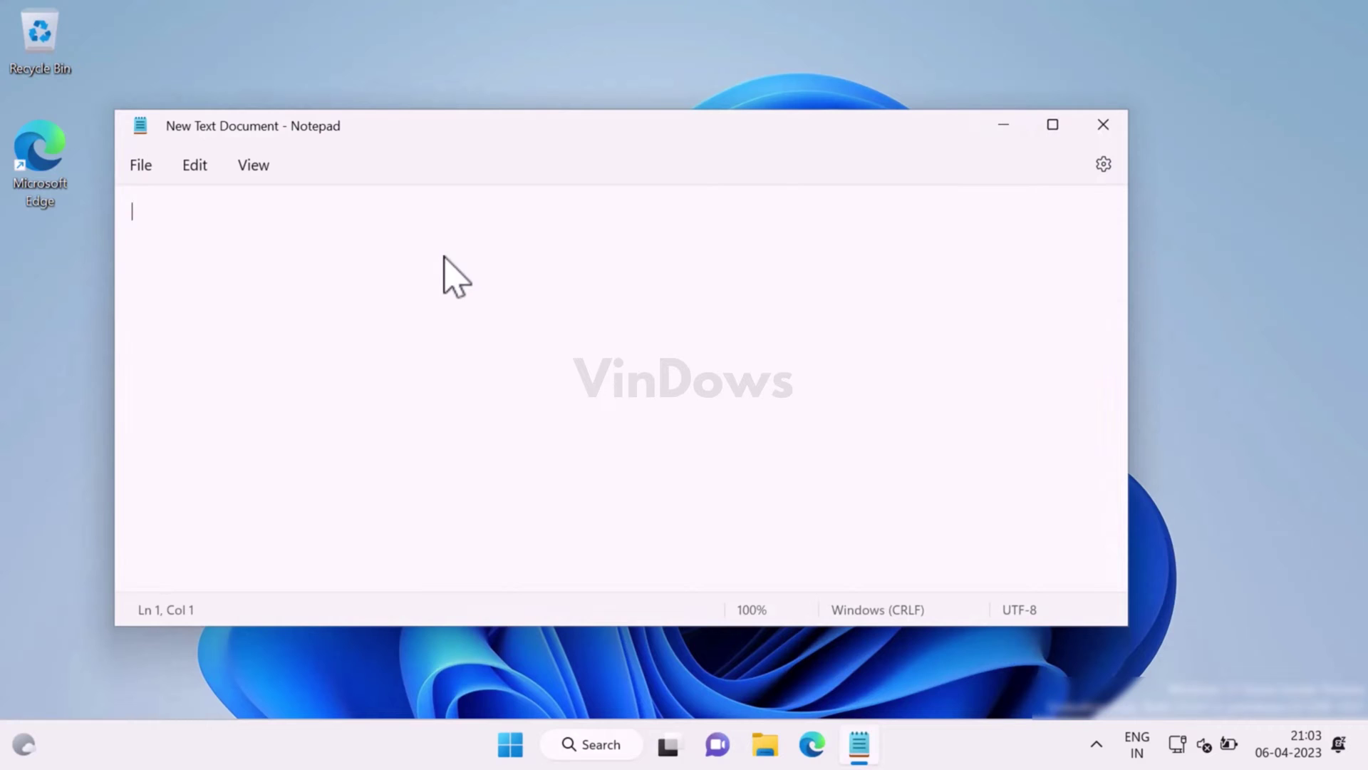
Paste the Sandbox Installer batch script into the empty Notepad document.
right_click(305, 211)
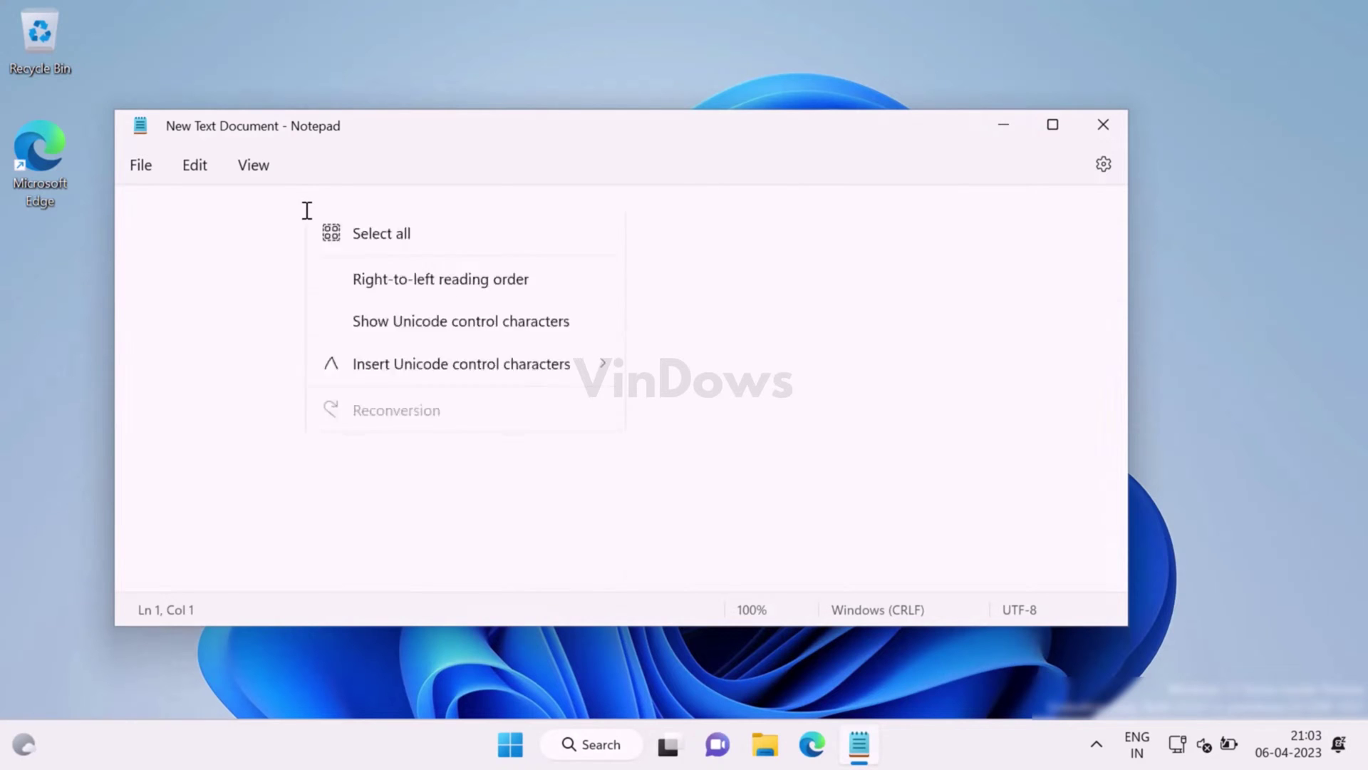
click(360, 368)
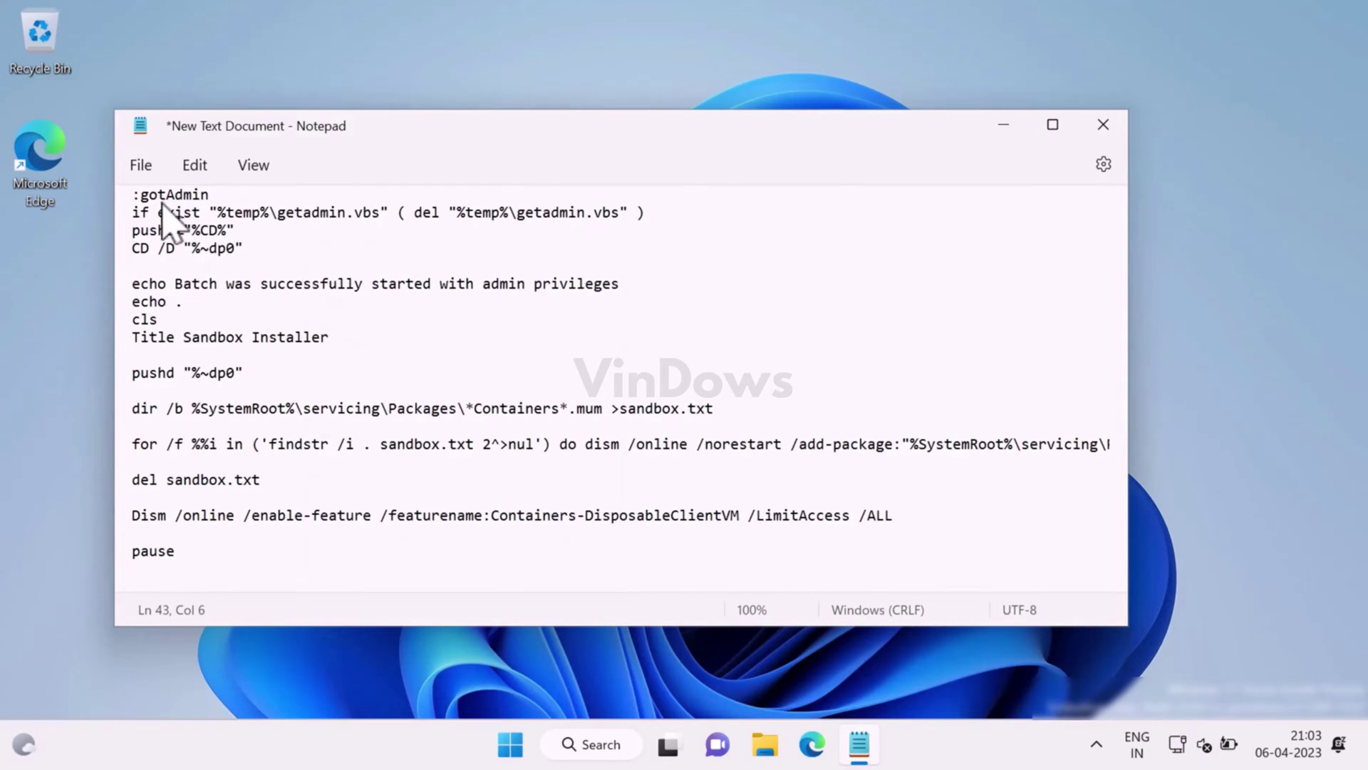
click(144, 163)
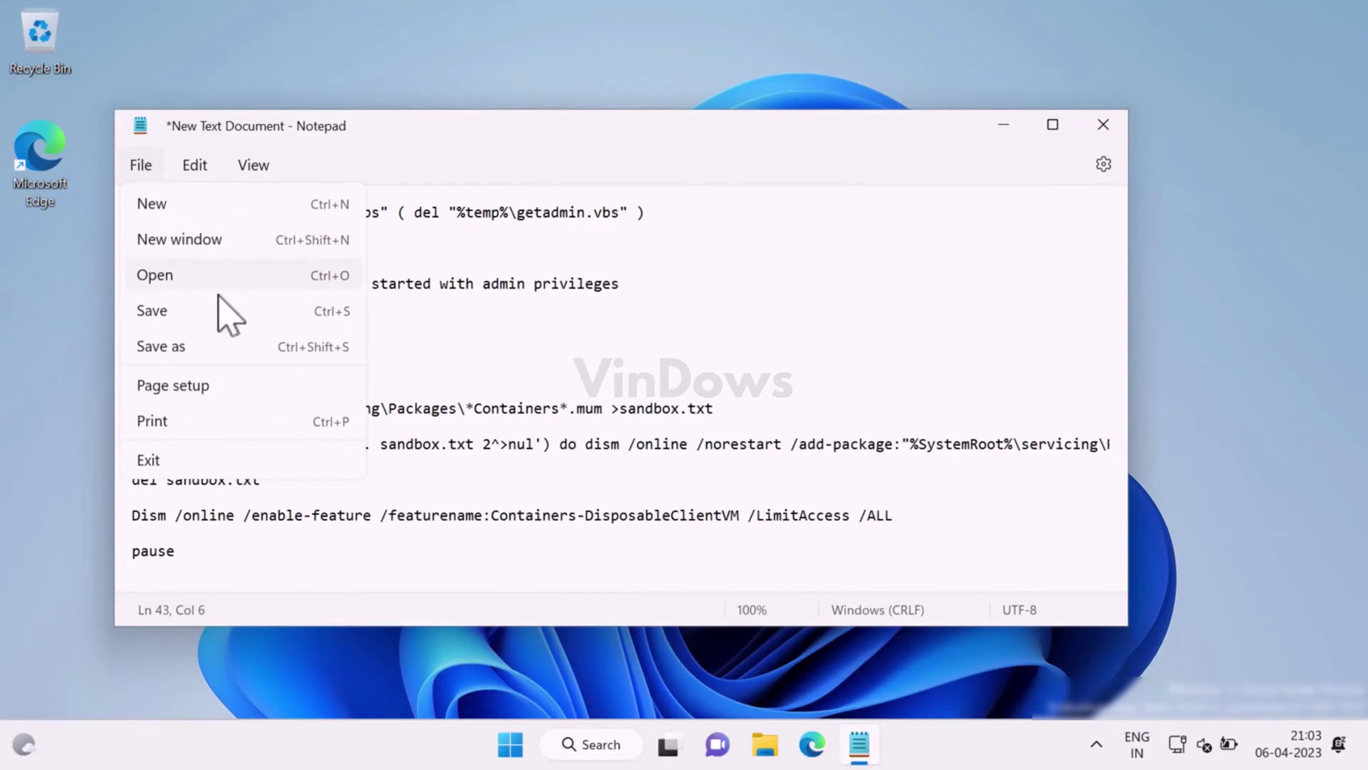
Save the script through Save As to the Desktop with file name sandbox.bat.
click(223, 347)
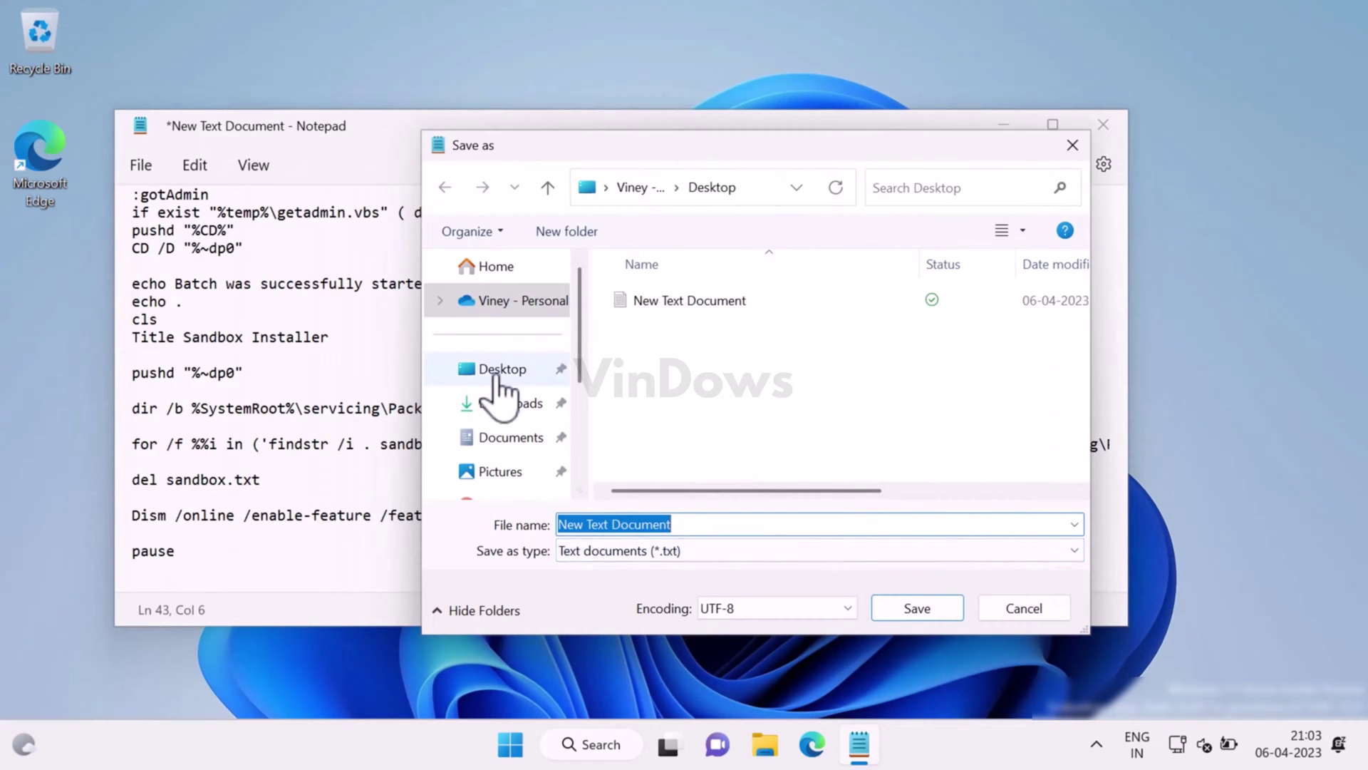
click(493, 369)
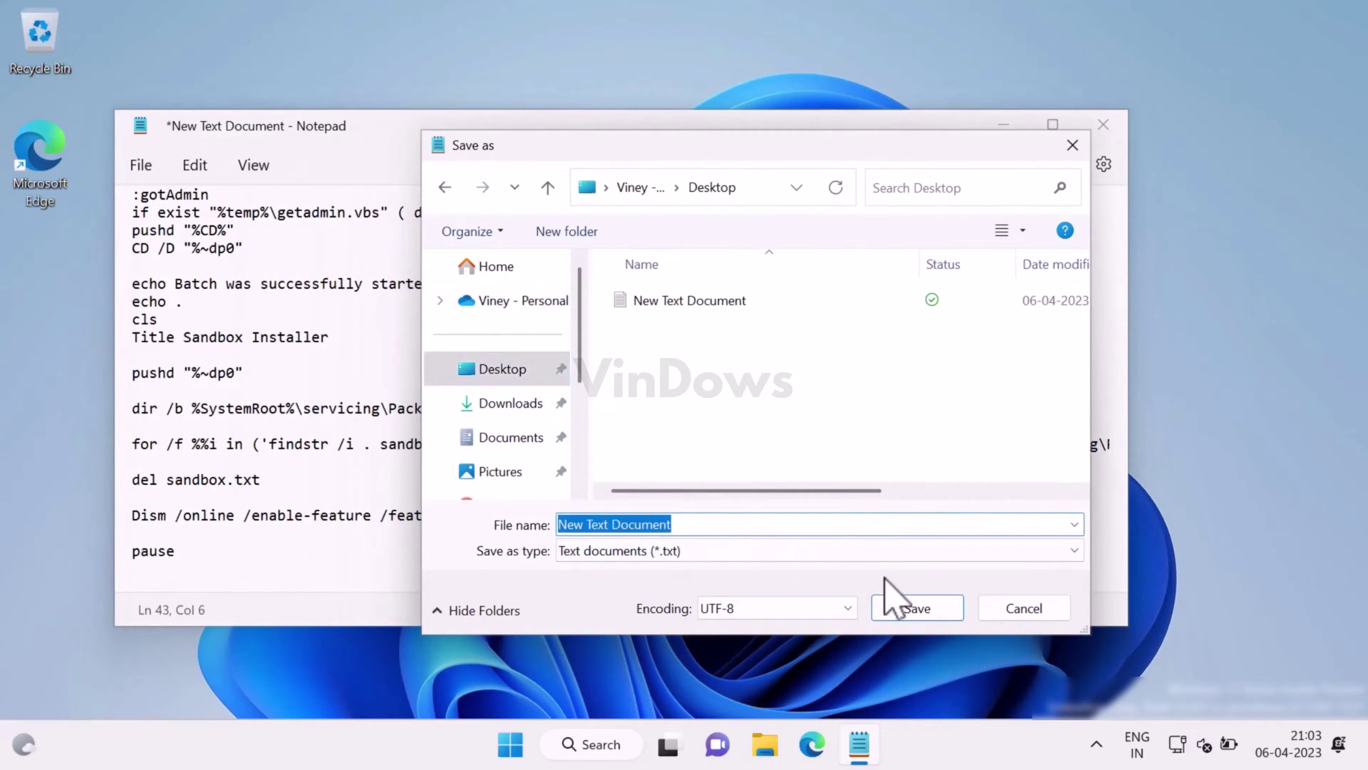
text(sandbox)
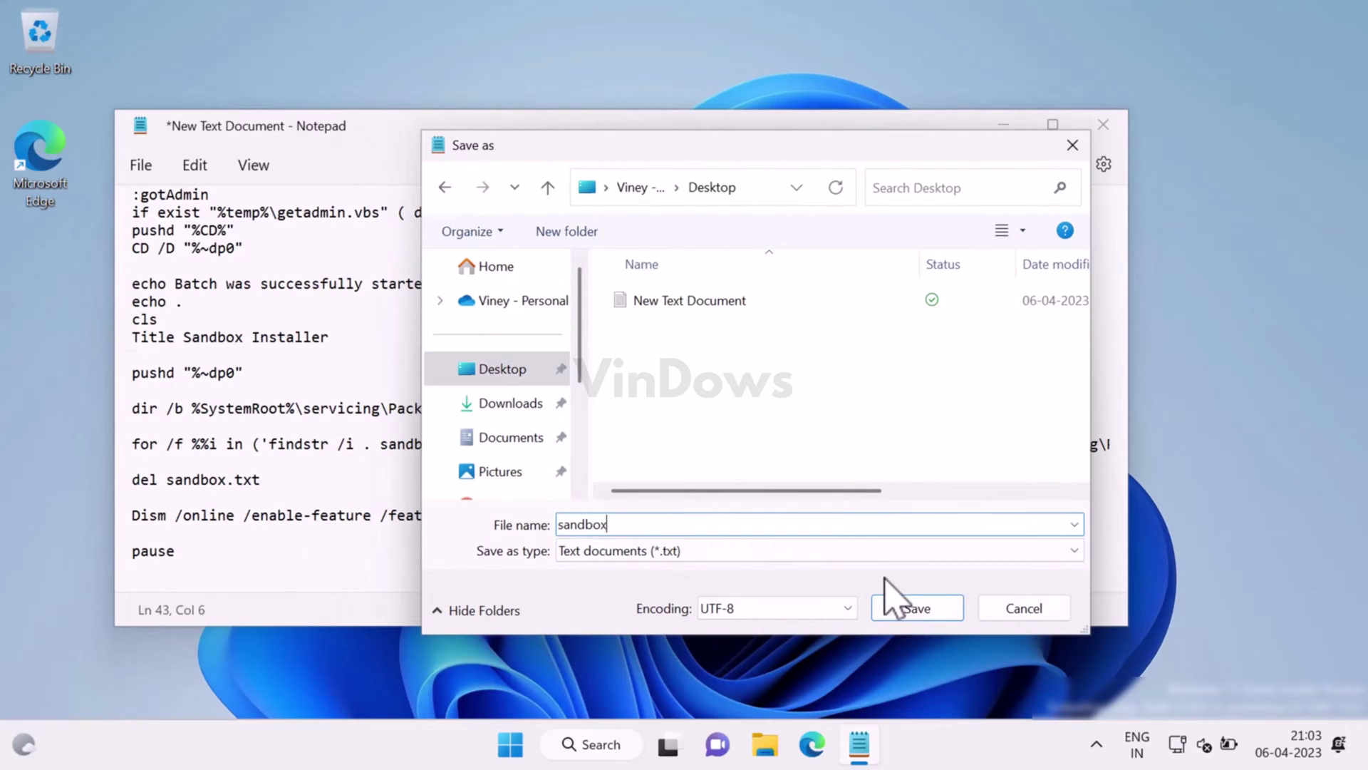
text(.bat)
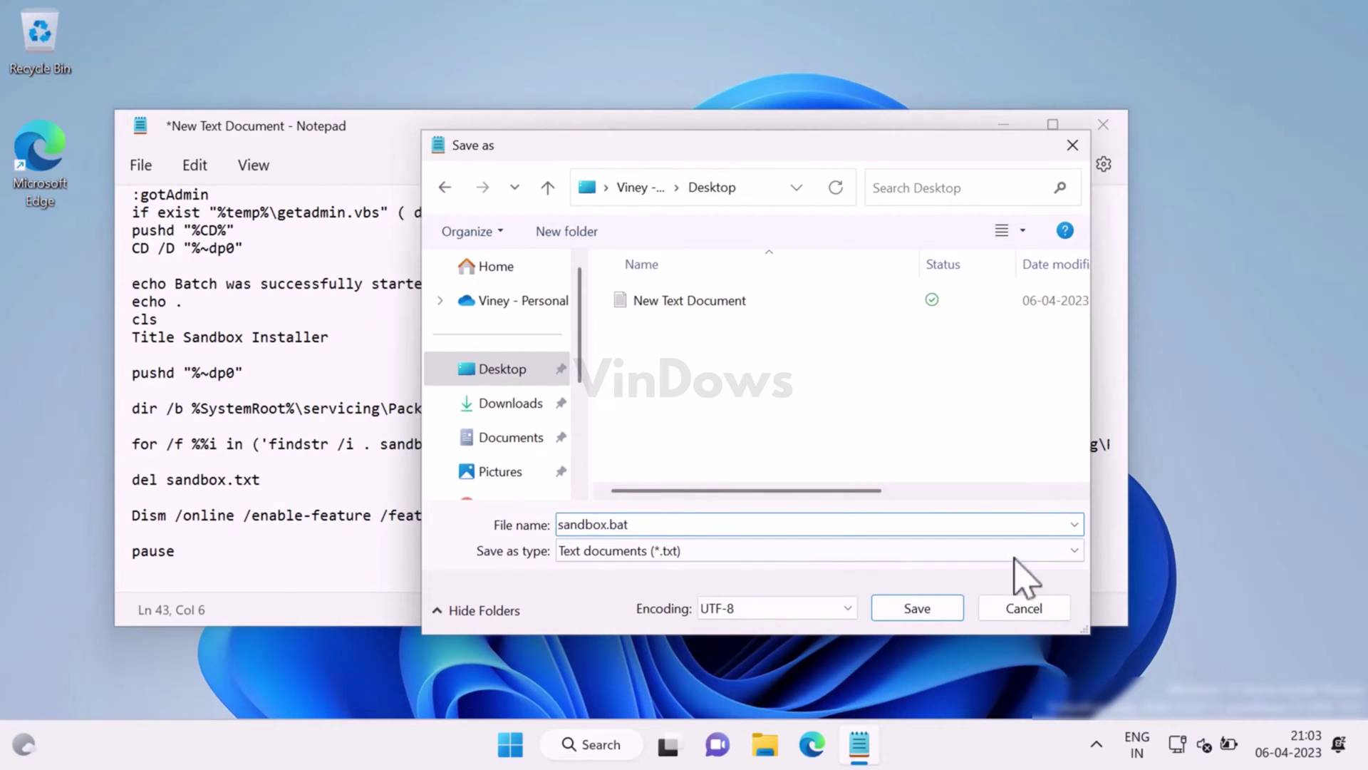
drag(630, 525, 611, 525)
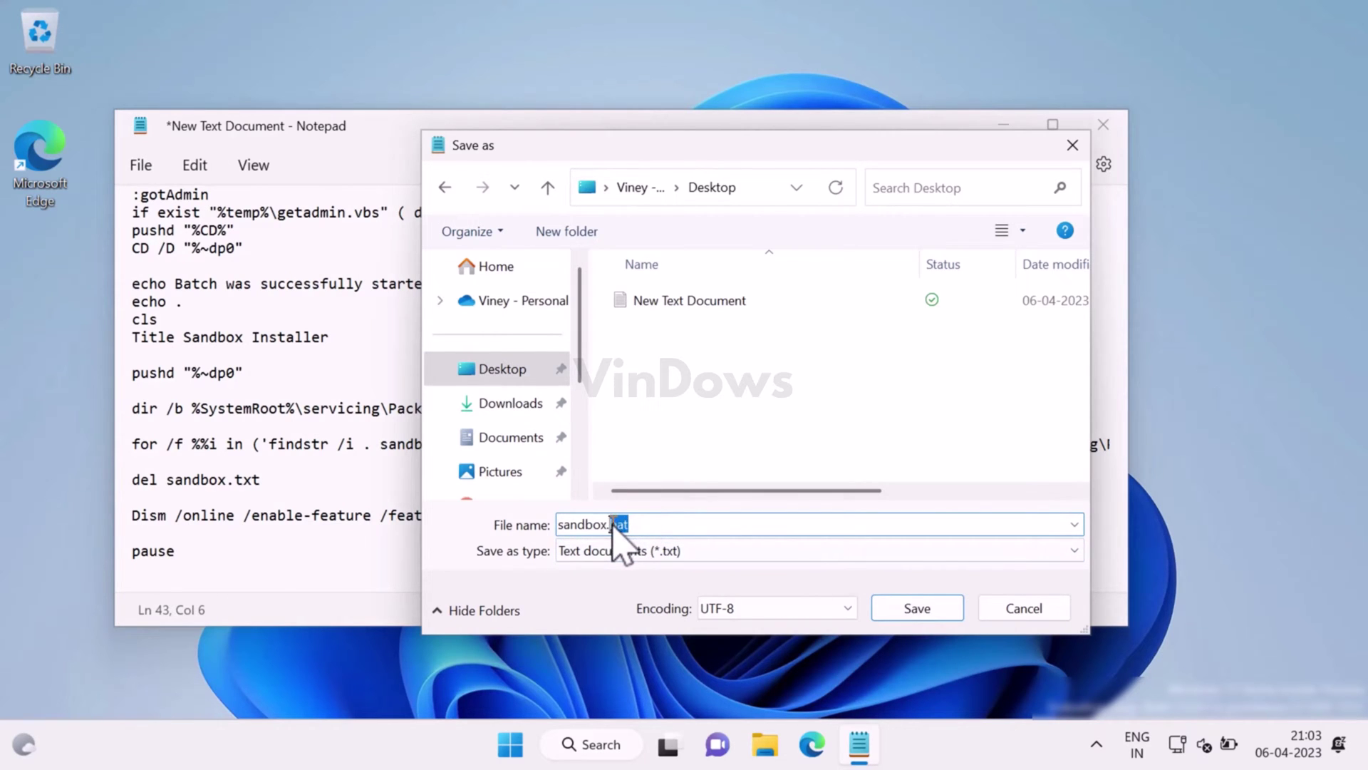
click(663, 525)
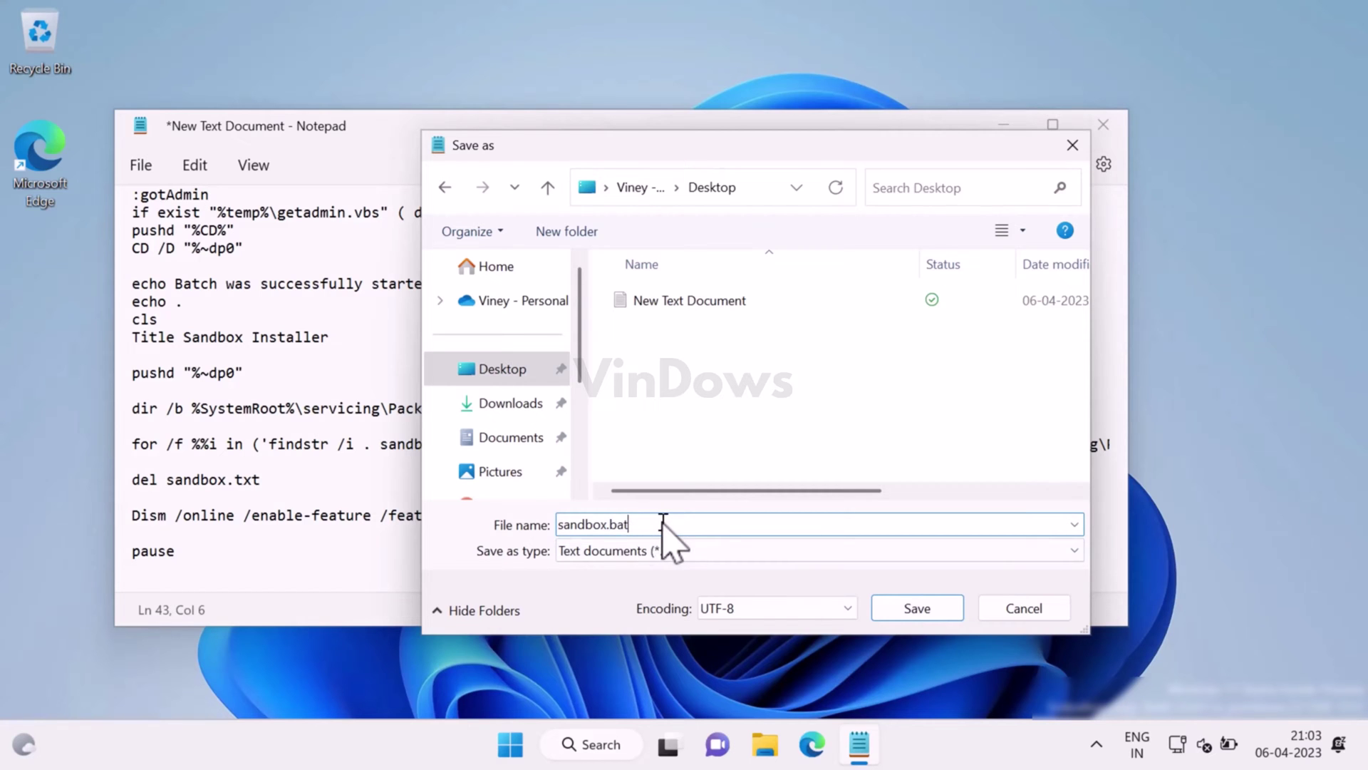
click(953, 617)
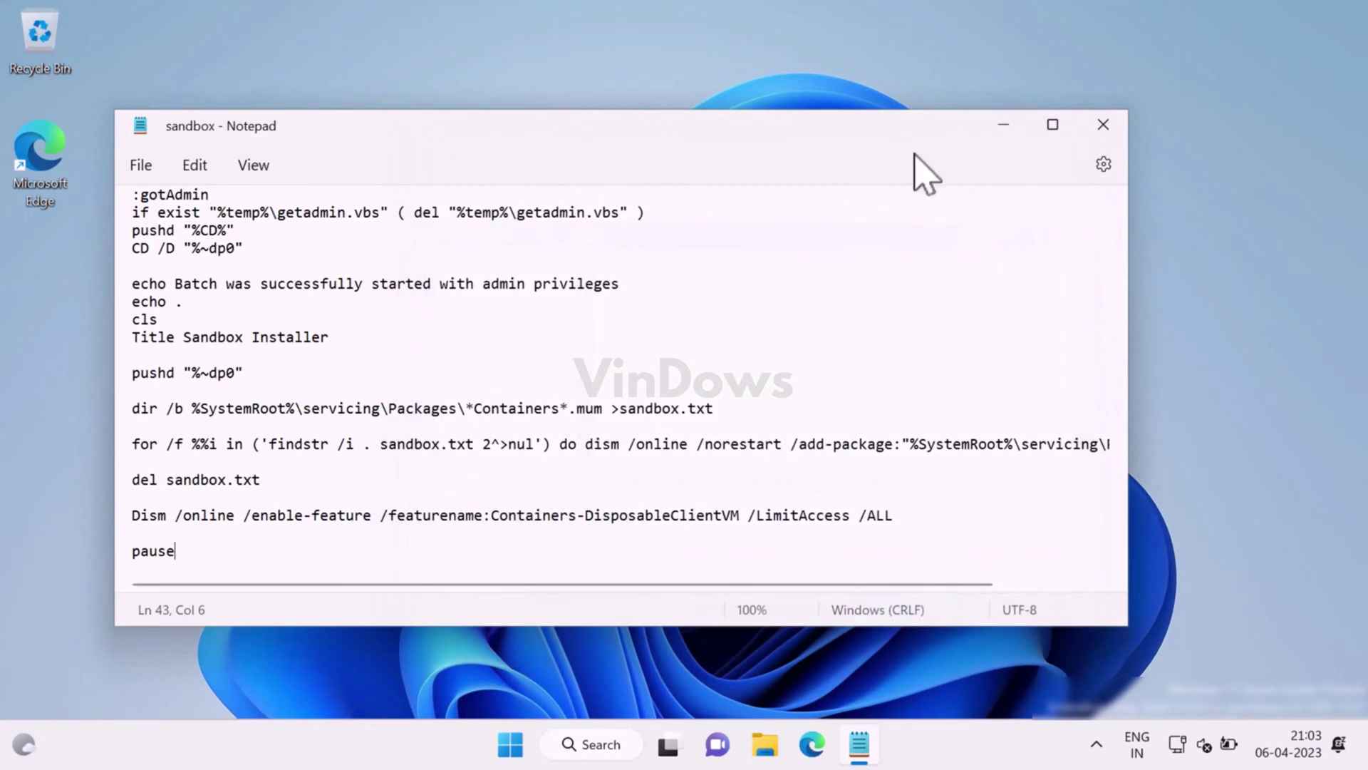
Close Notepad, move sandbox.bat beside New Text Document, and run it as administrator.
click(1111, 136)
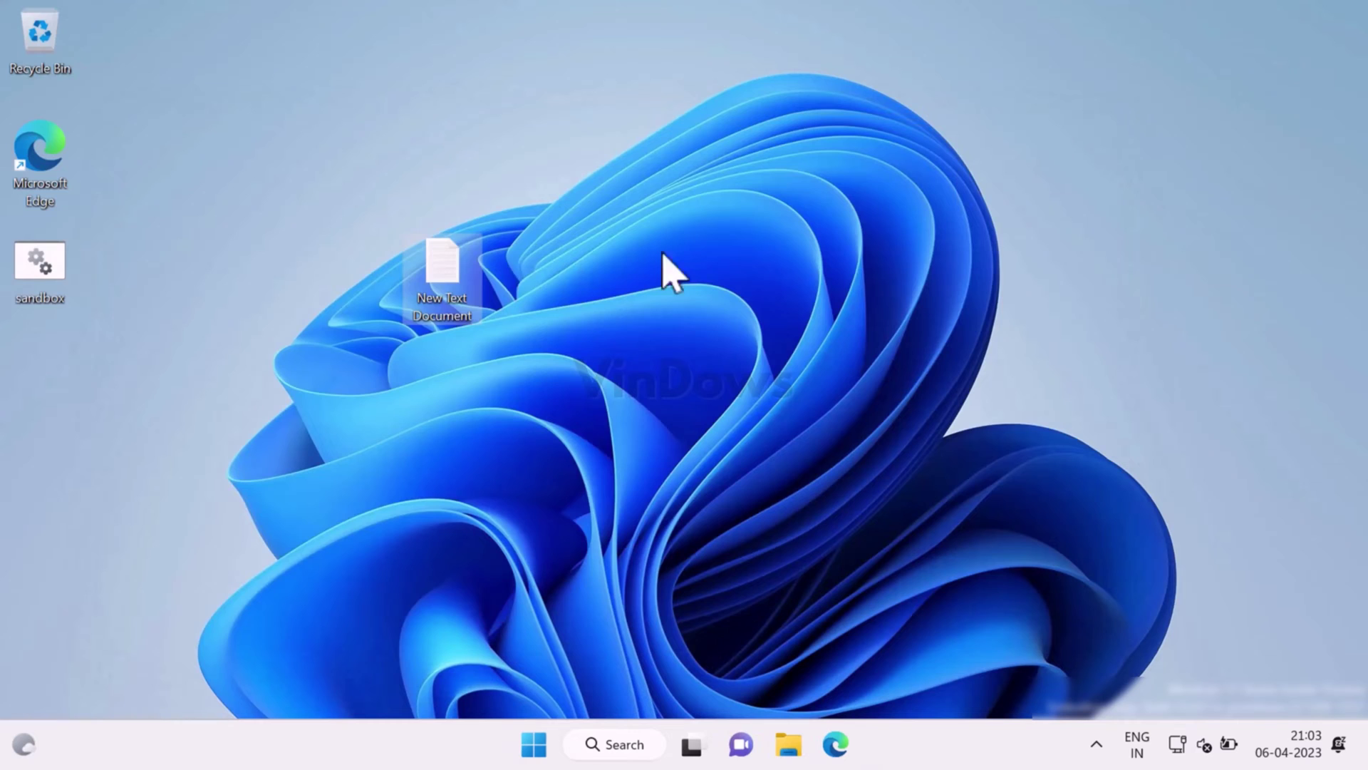
drag(43, 281, 550, 276)
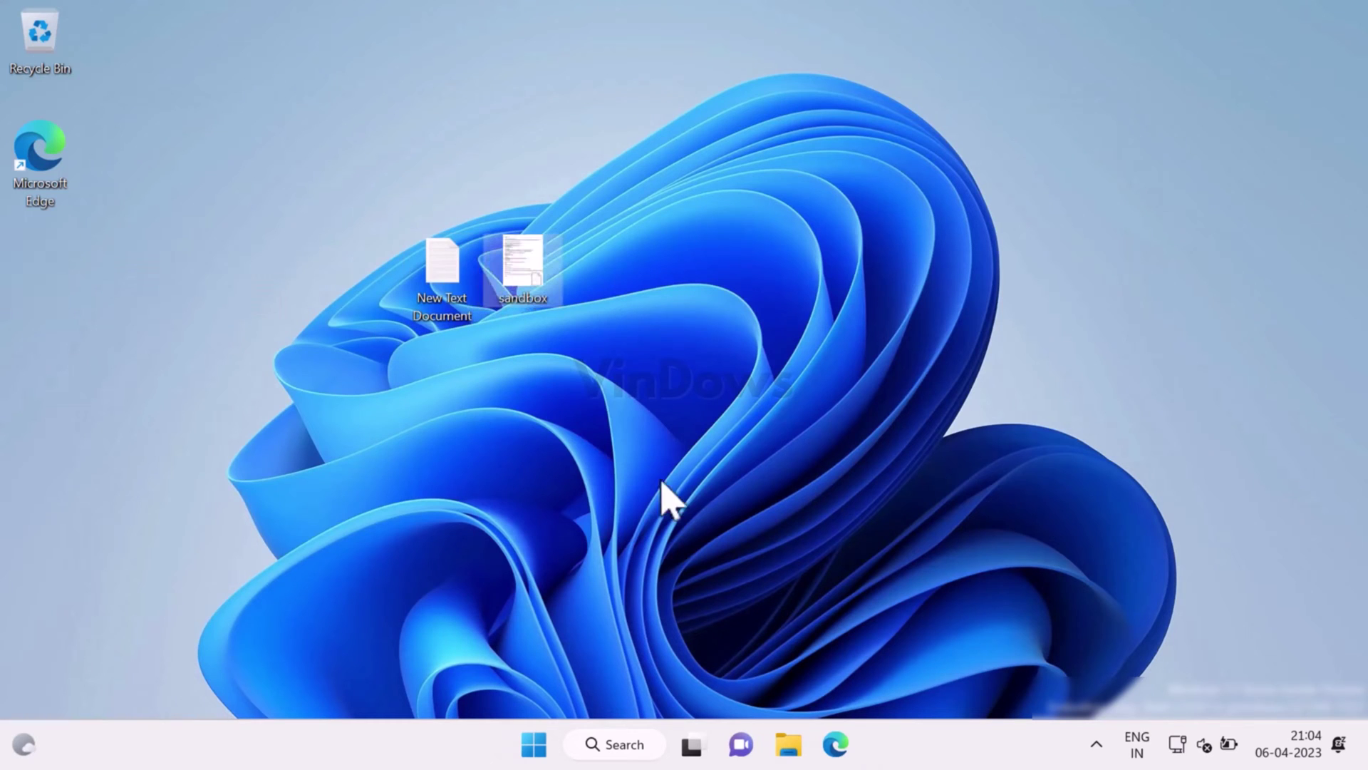
right_click(538, 260)
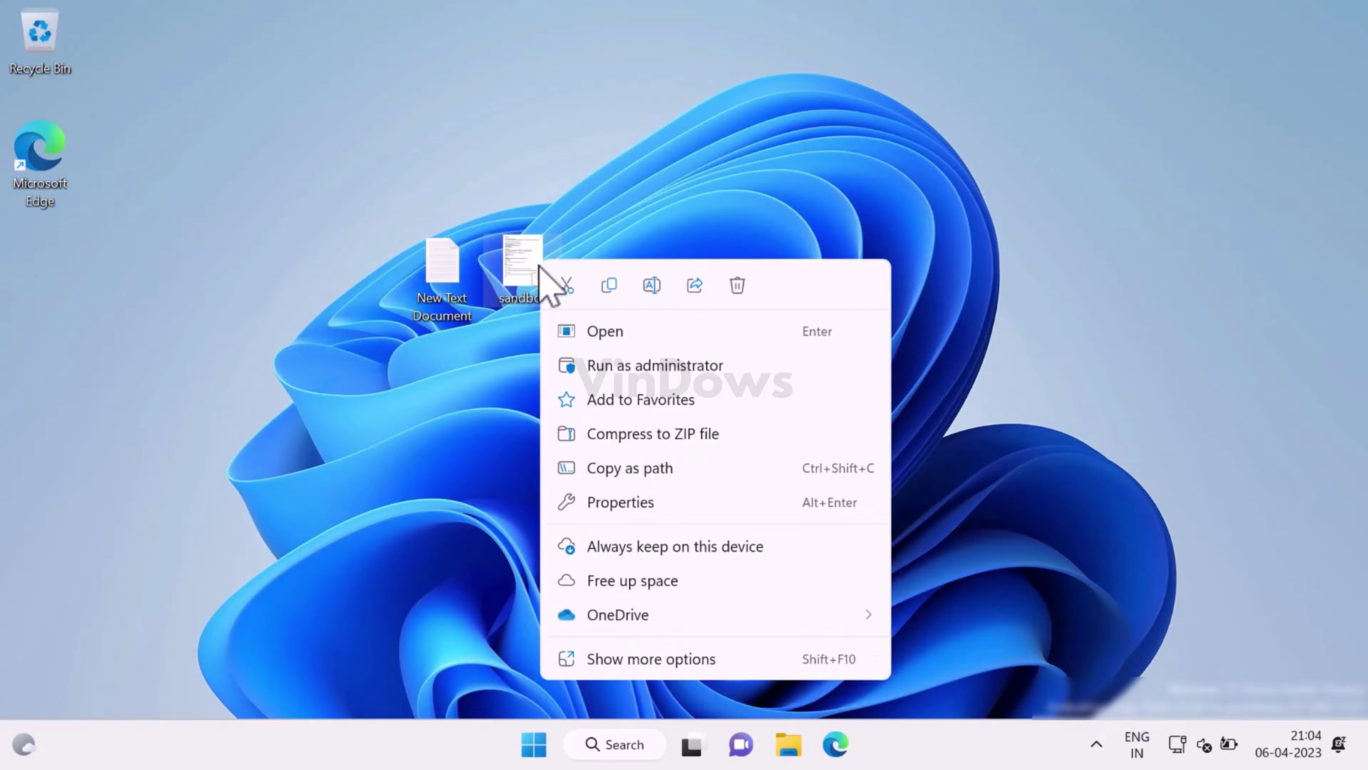
click(632, 370)
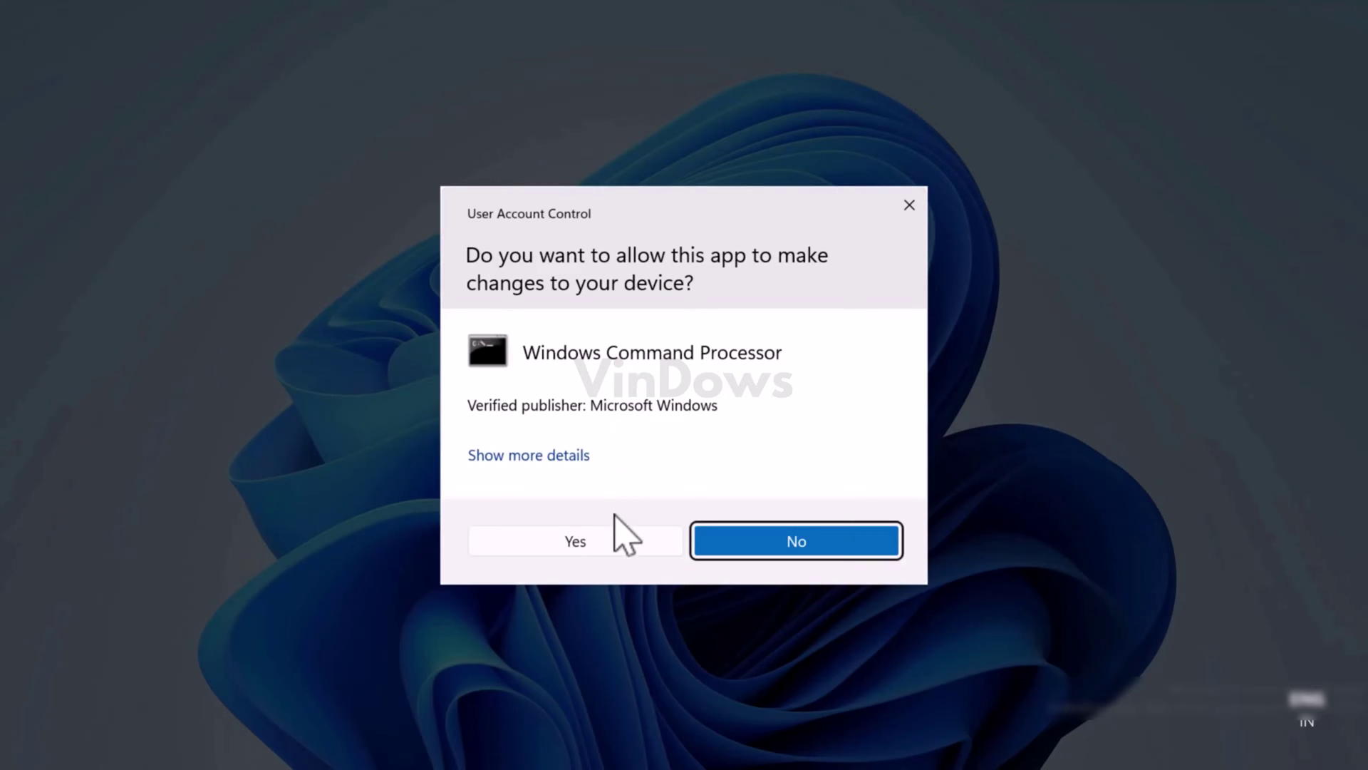
Allow the Windows Command Processor User Account Control prompt so the installer runs elevated.
click(614, 543)
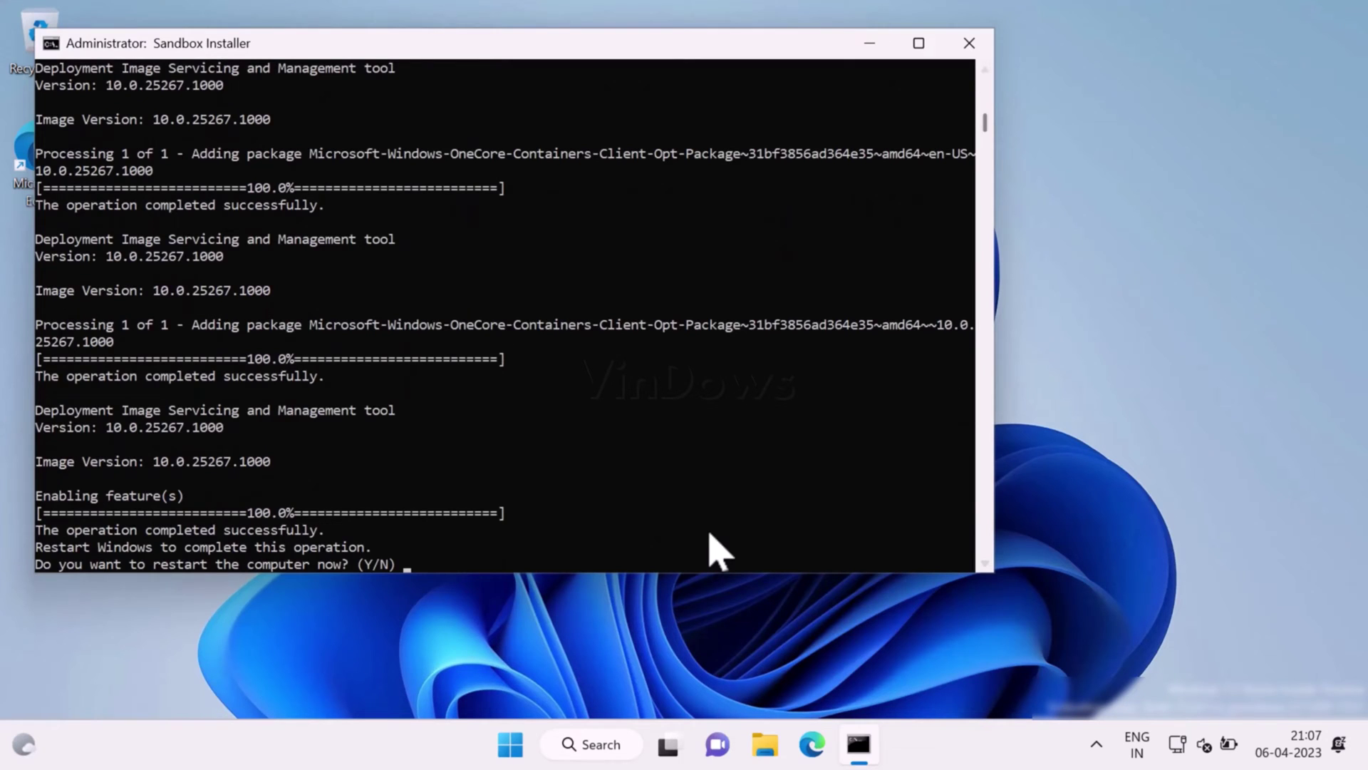
Answer y to restart now, then sign back in with the PIN after the reboot.
text(y)
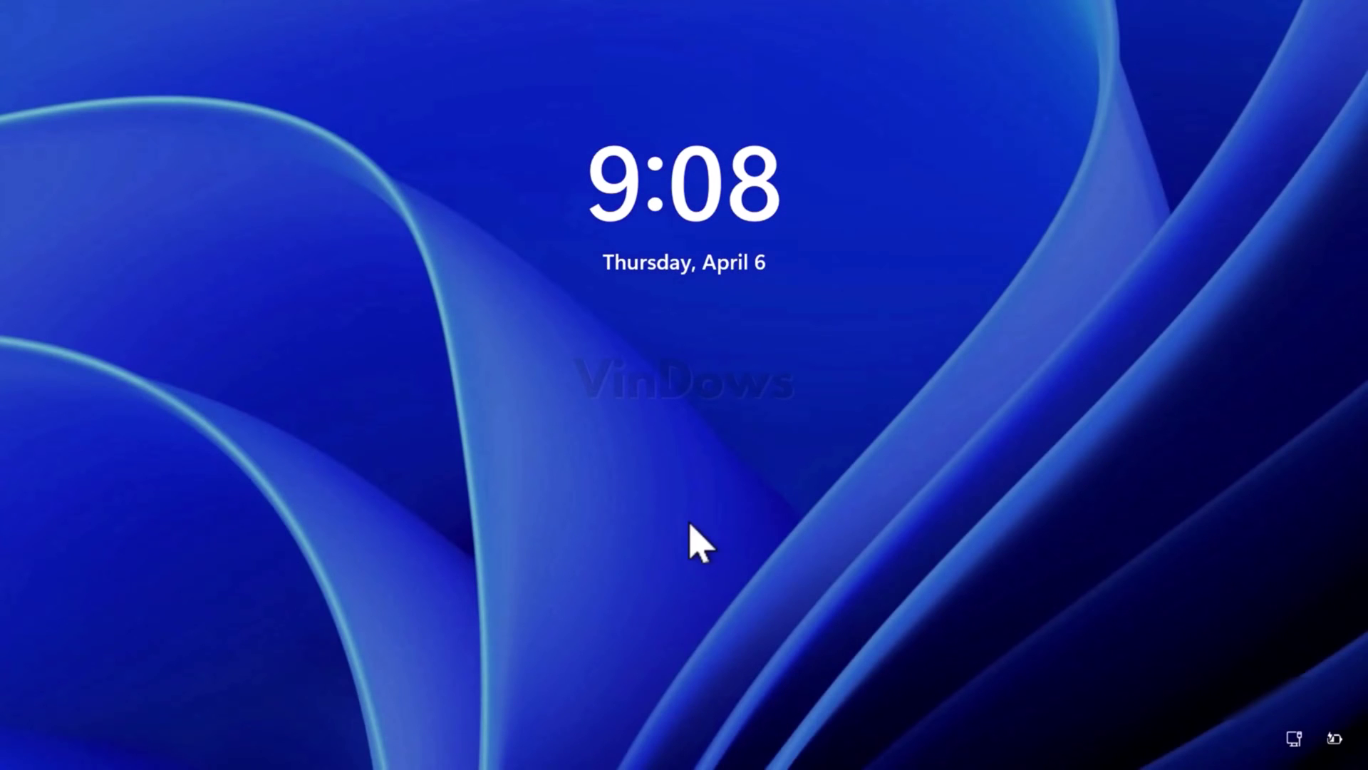
click(690, 525)
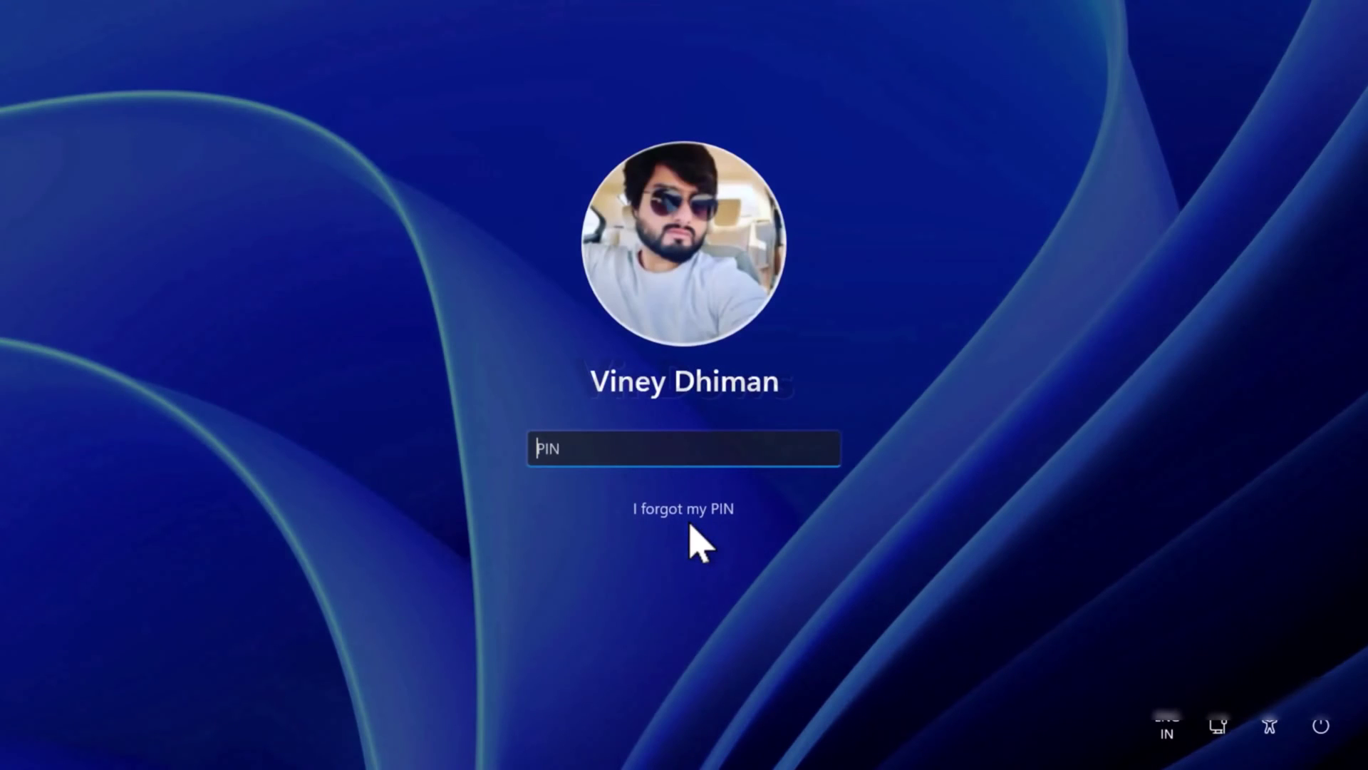
text(1234)
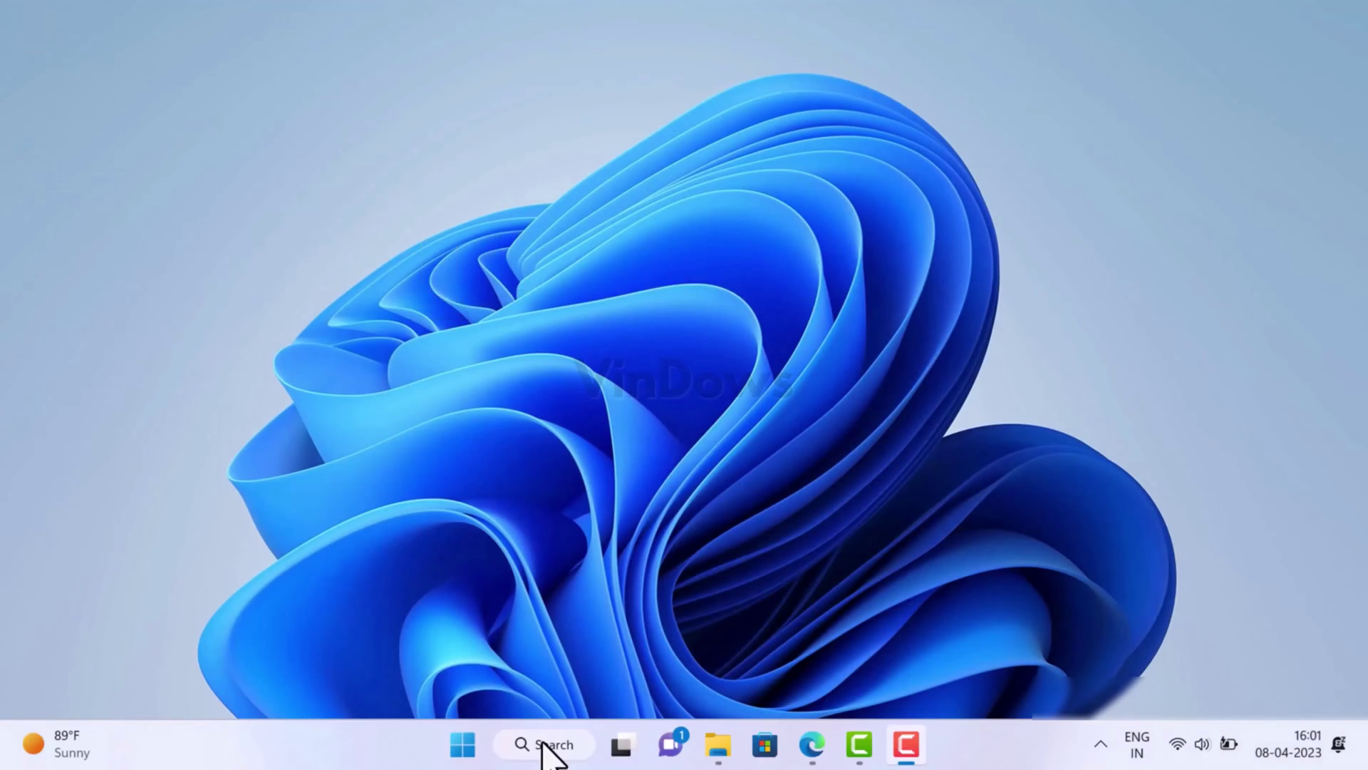
Launch Windows Sandbox from taskbar search and make its window narrower.
click(545, 744)
text(window)
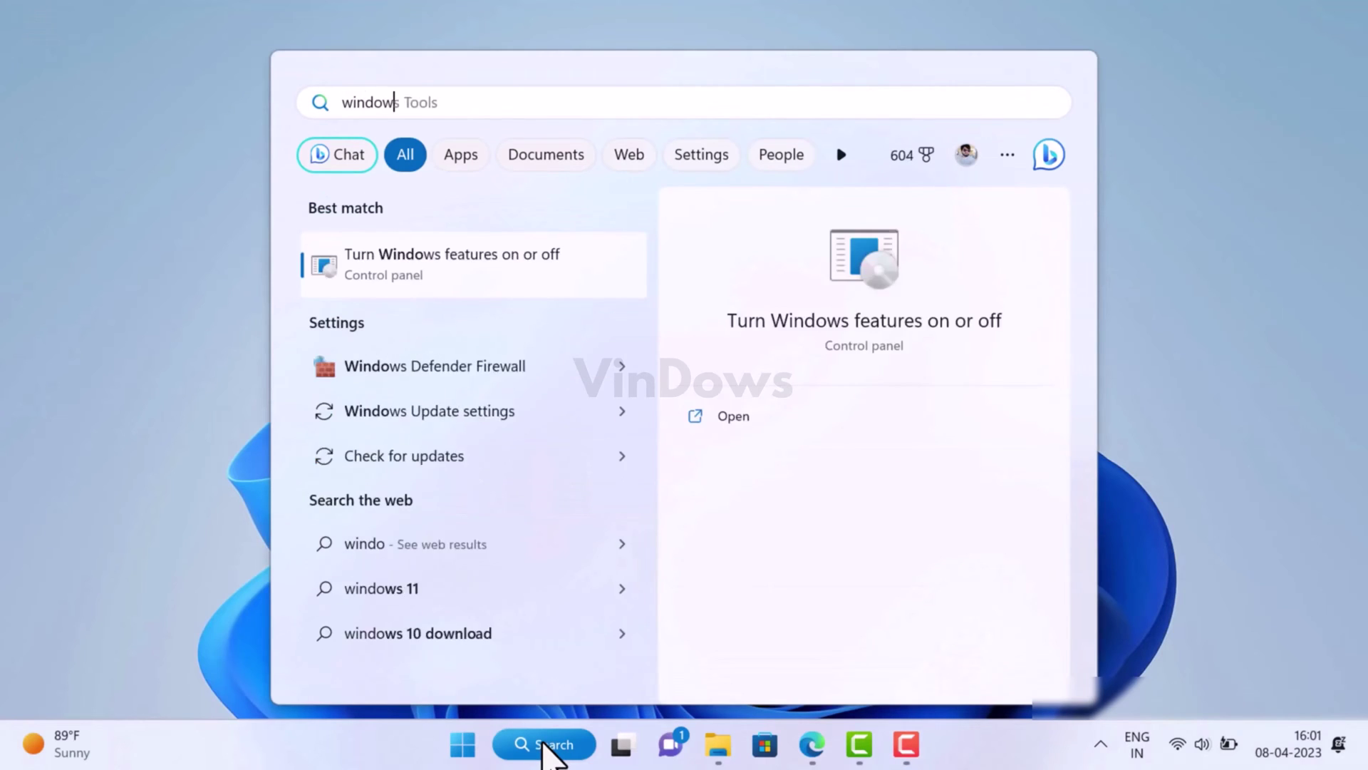
text(s sand)
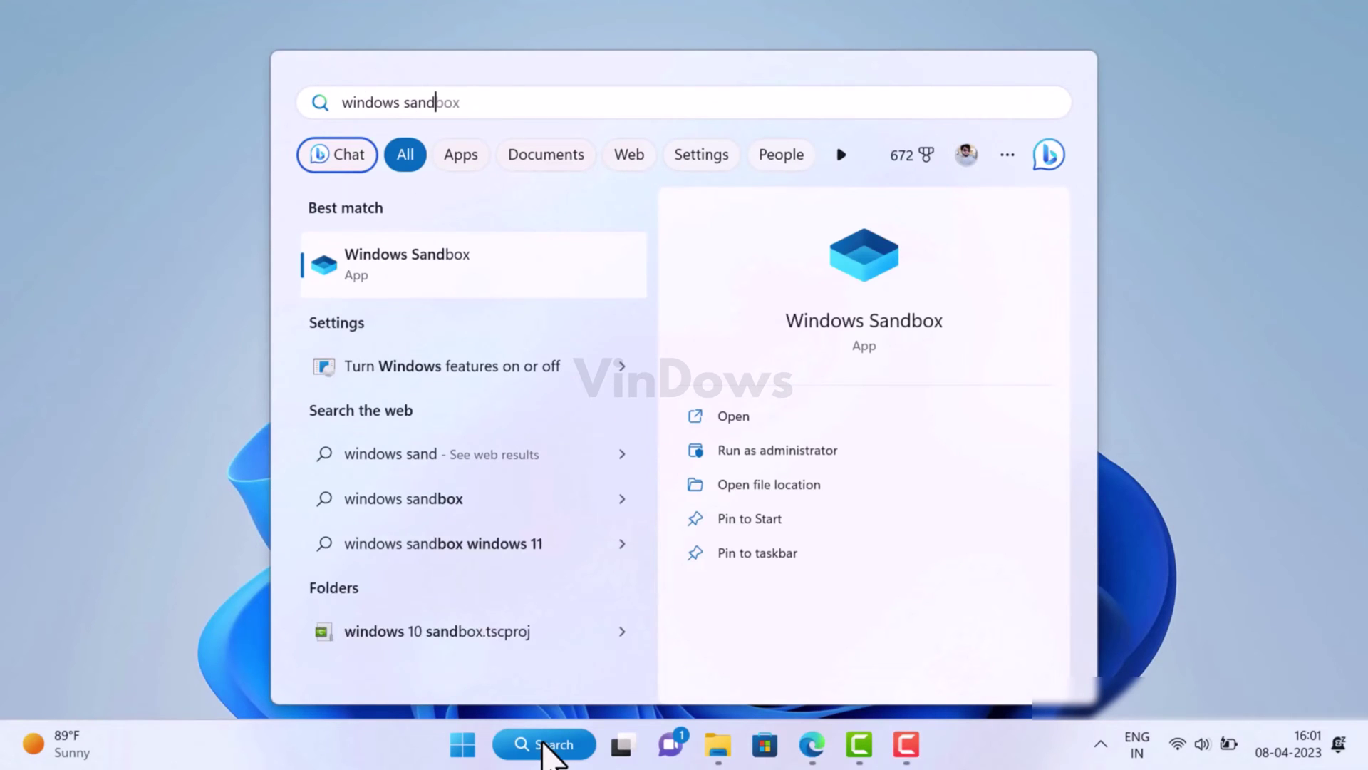
text(box)
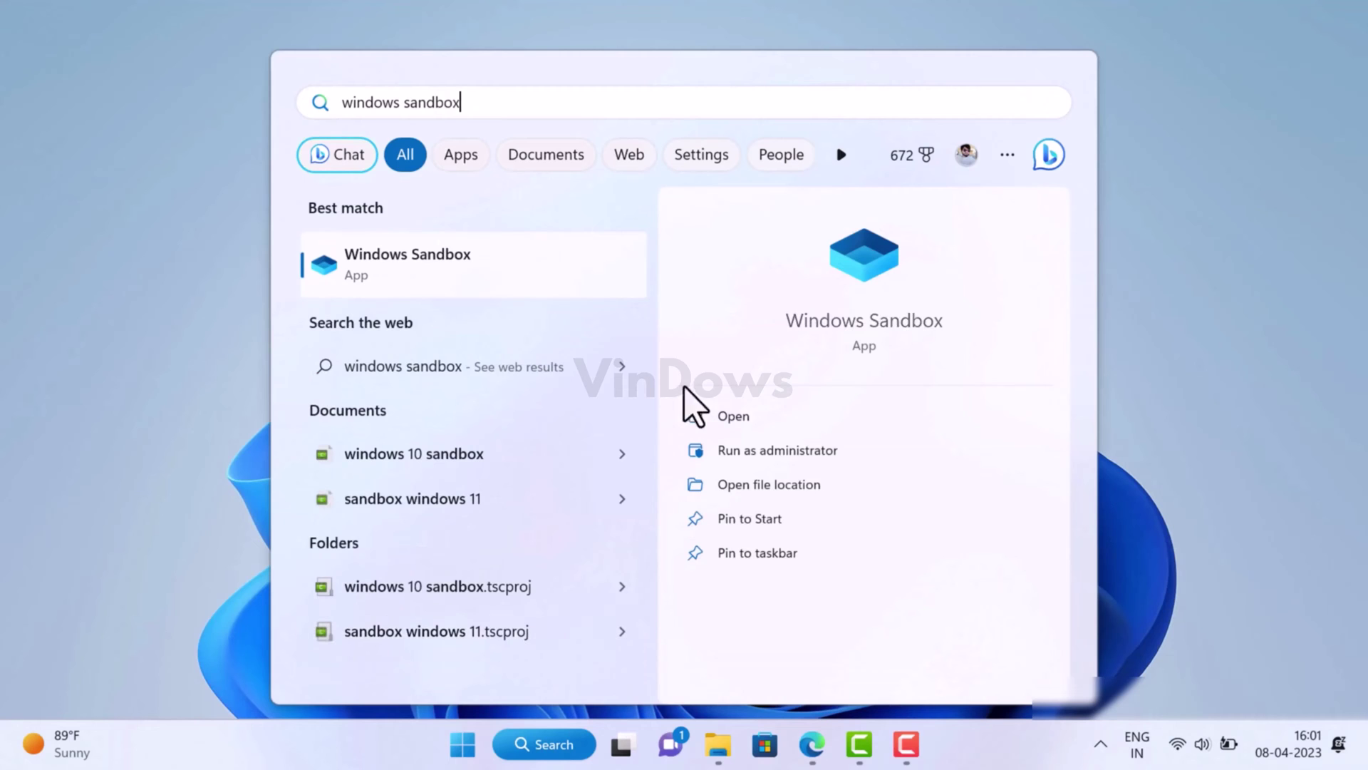
click(604, 287)
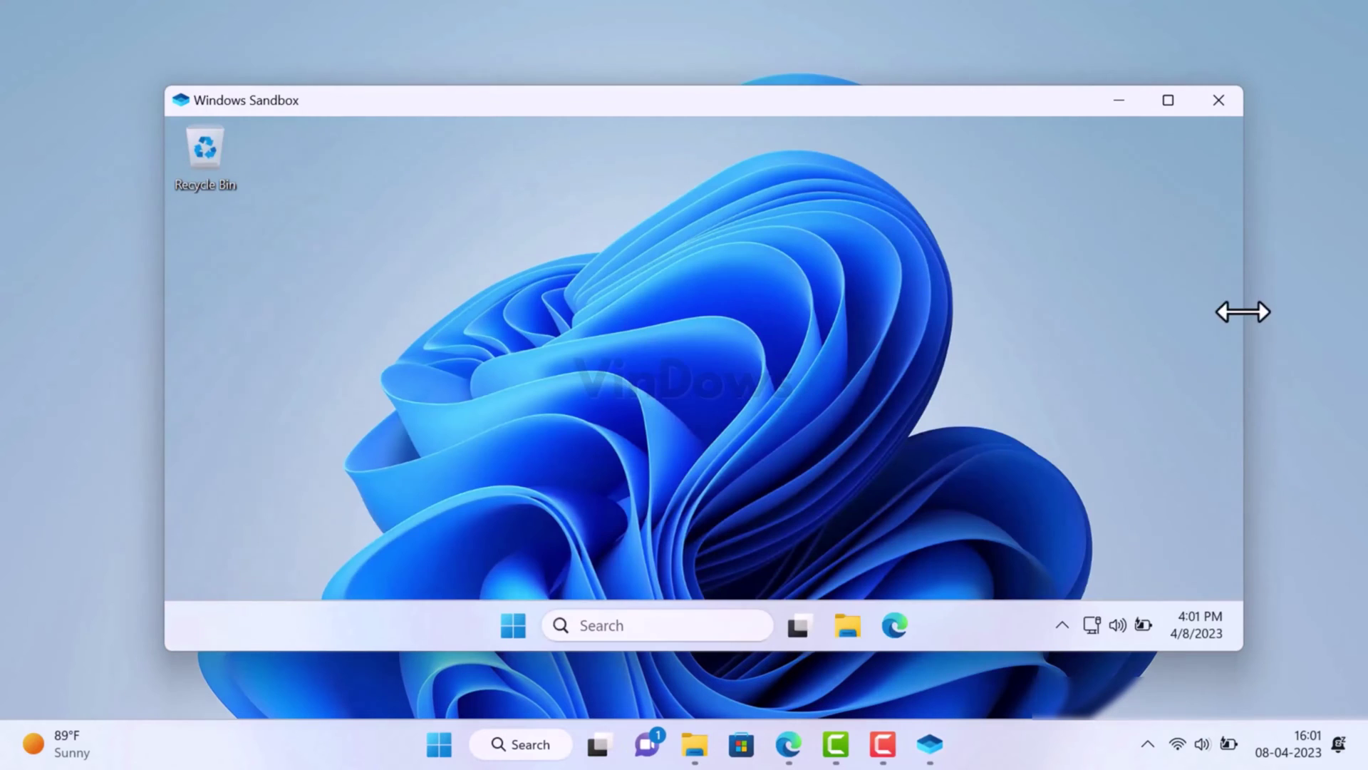
drag(1243, 309, 1088, 334)
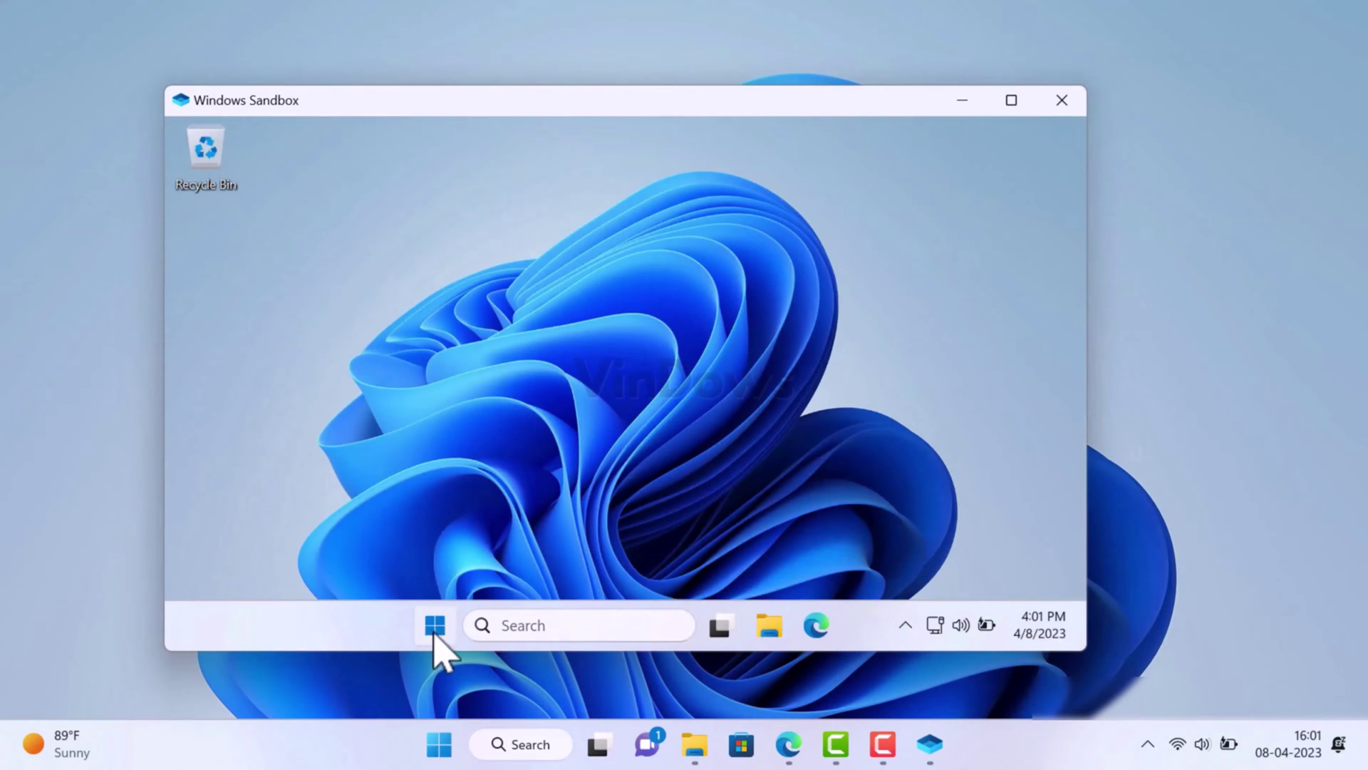
Run winver inside the sandbox to see Windows 11 Version 22H2, OS Build 22621.1413.
click(437, 629)
click(1020, 406)
click(513, 626)
text(winver)
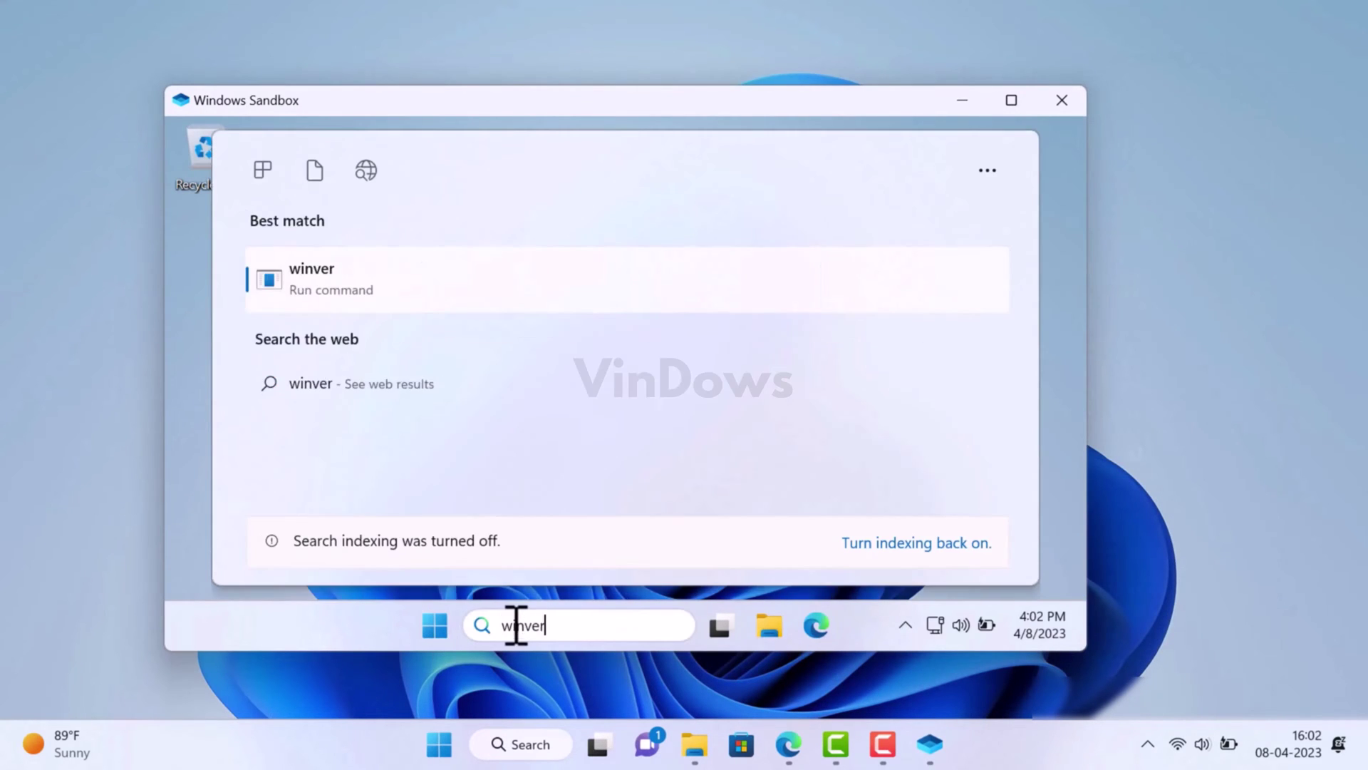
click(422, 268)
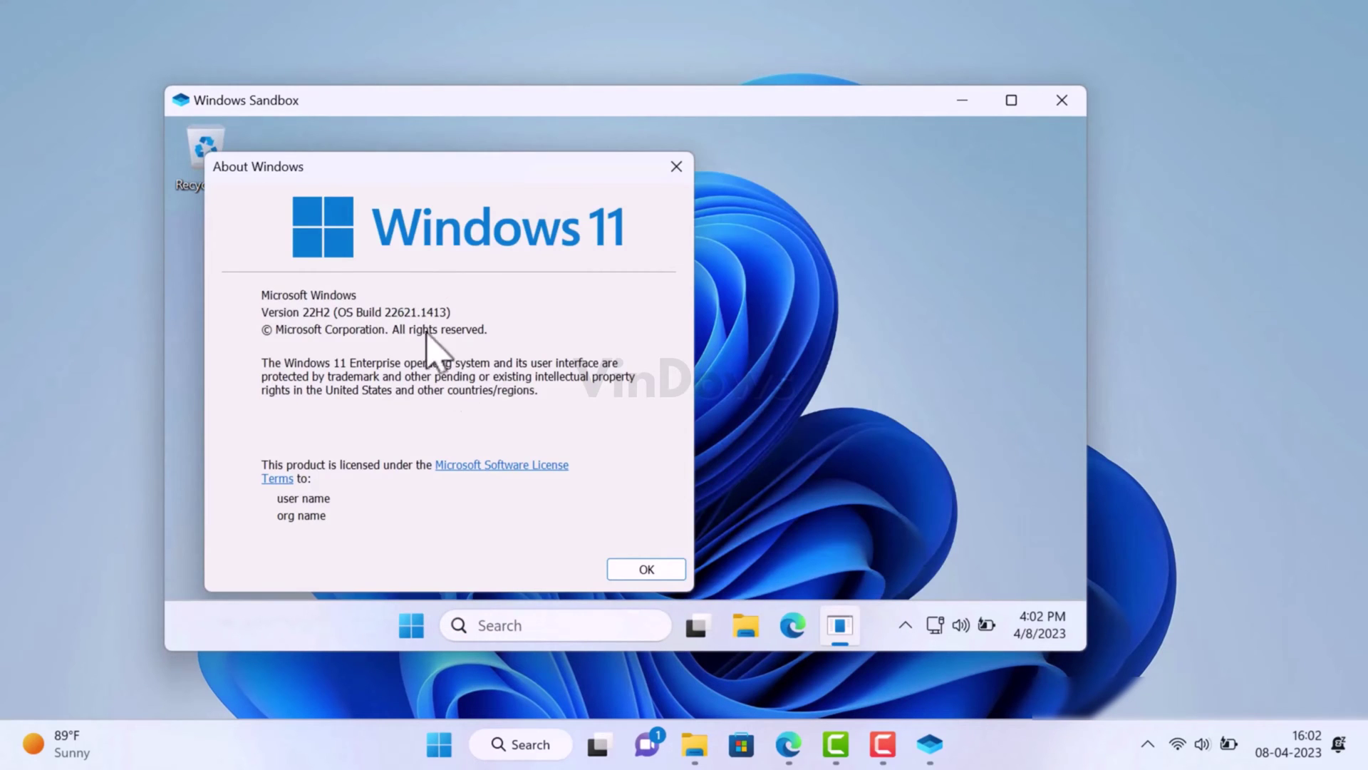
click(750, 451)
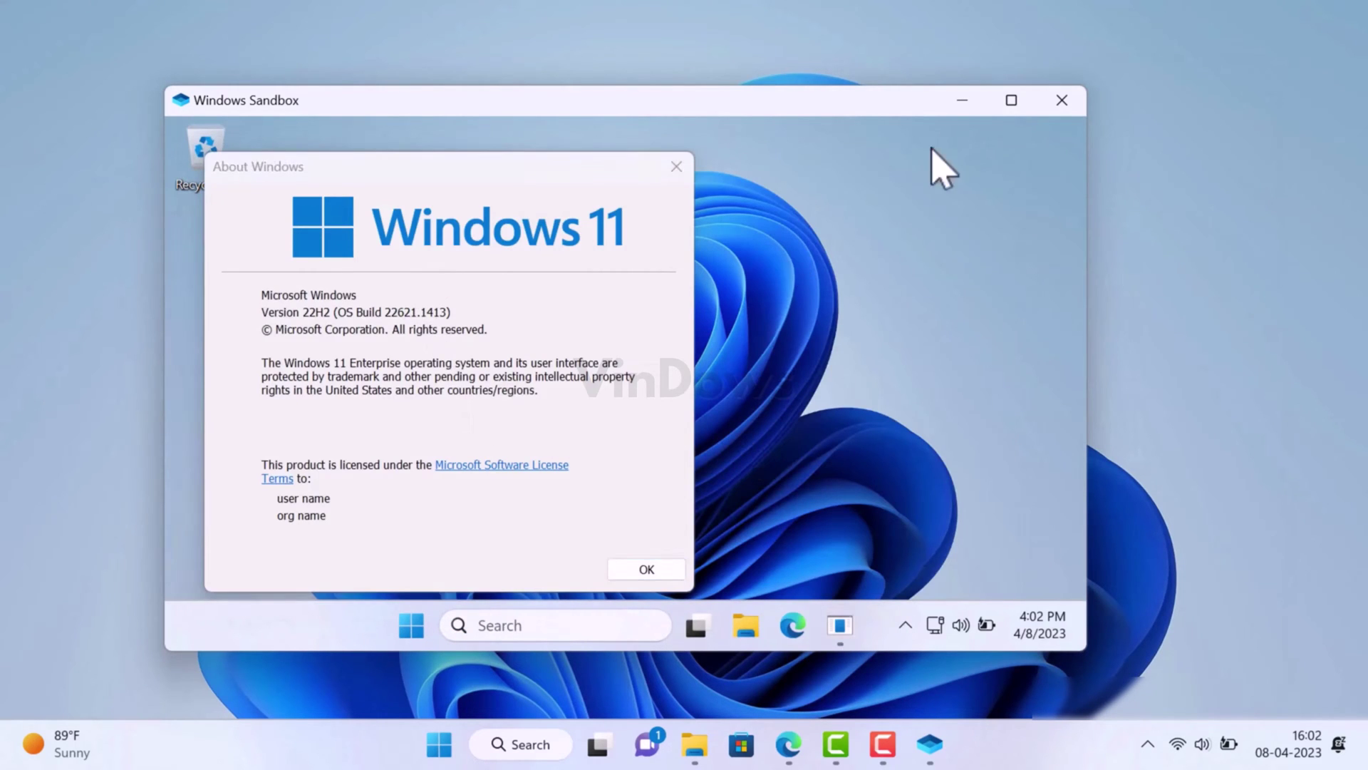
Launch Windows Sandbox on the Home Insider Preview machine and move the 'failed to initialize' error aside.
text(indow)
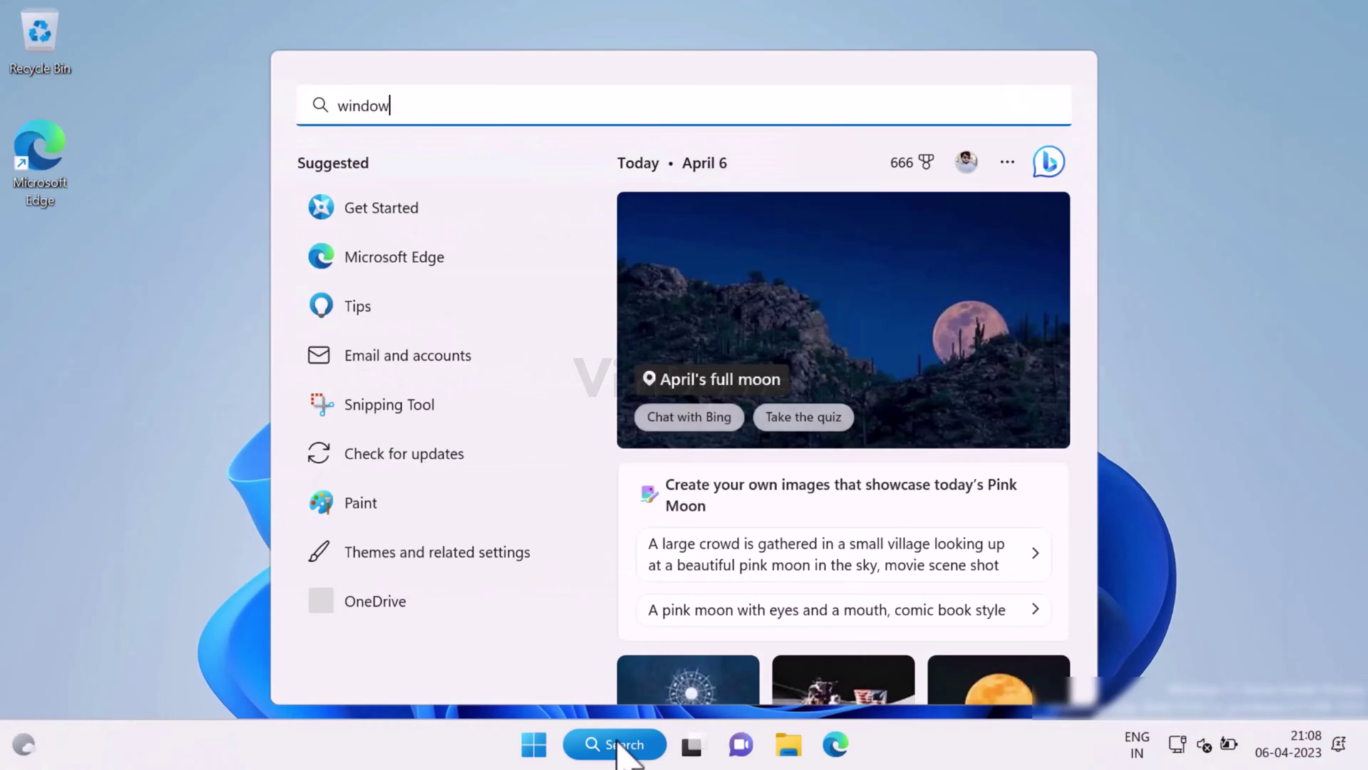
text(s san)
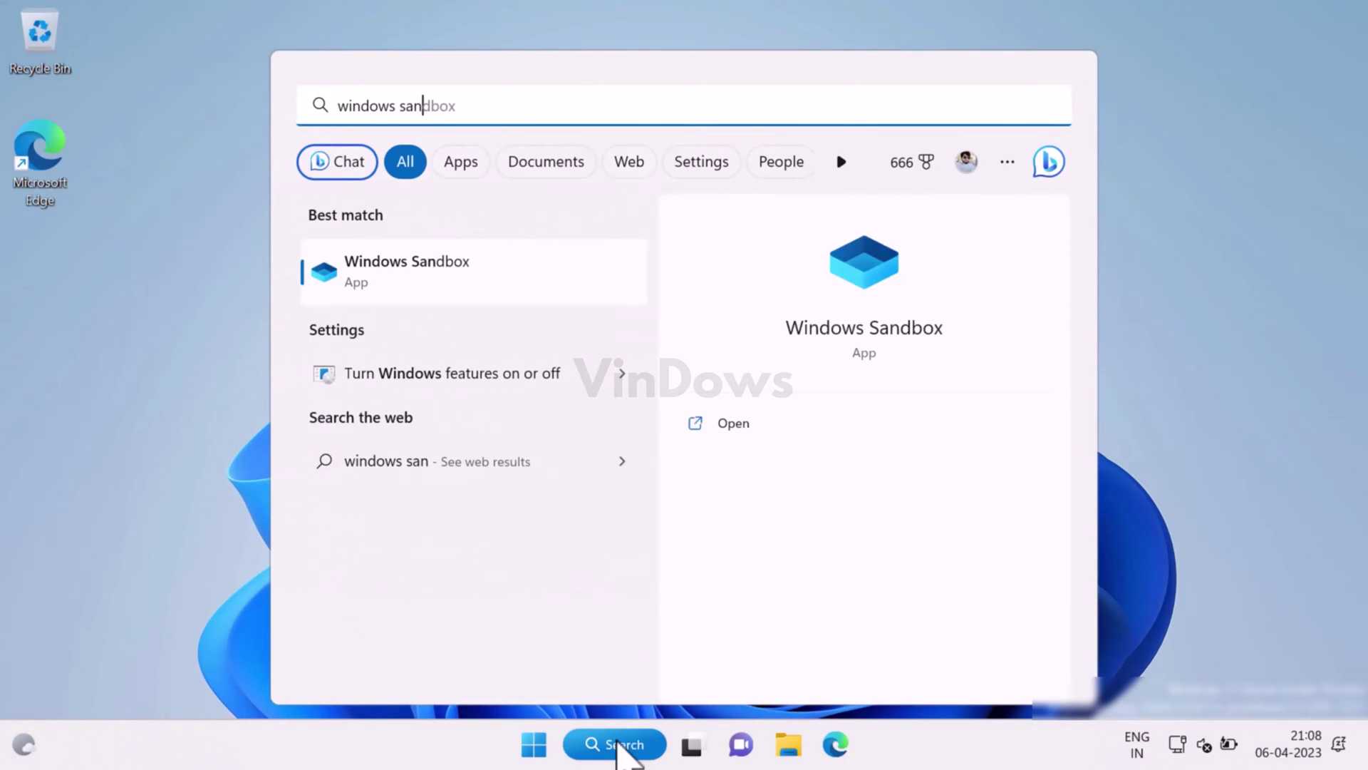
text(dbox)
key(Return)
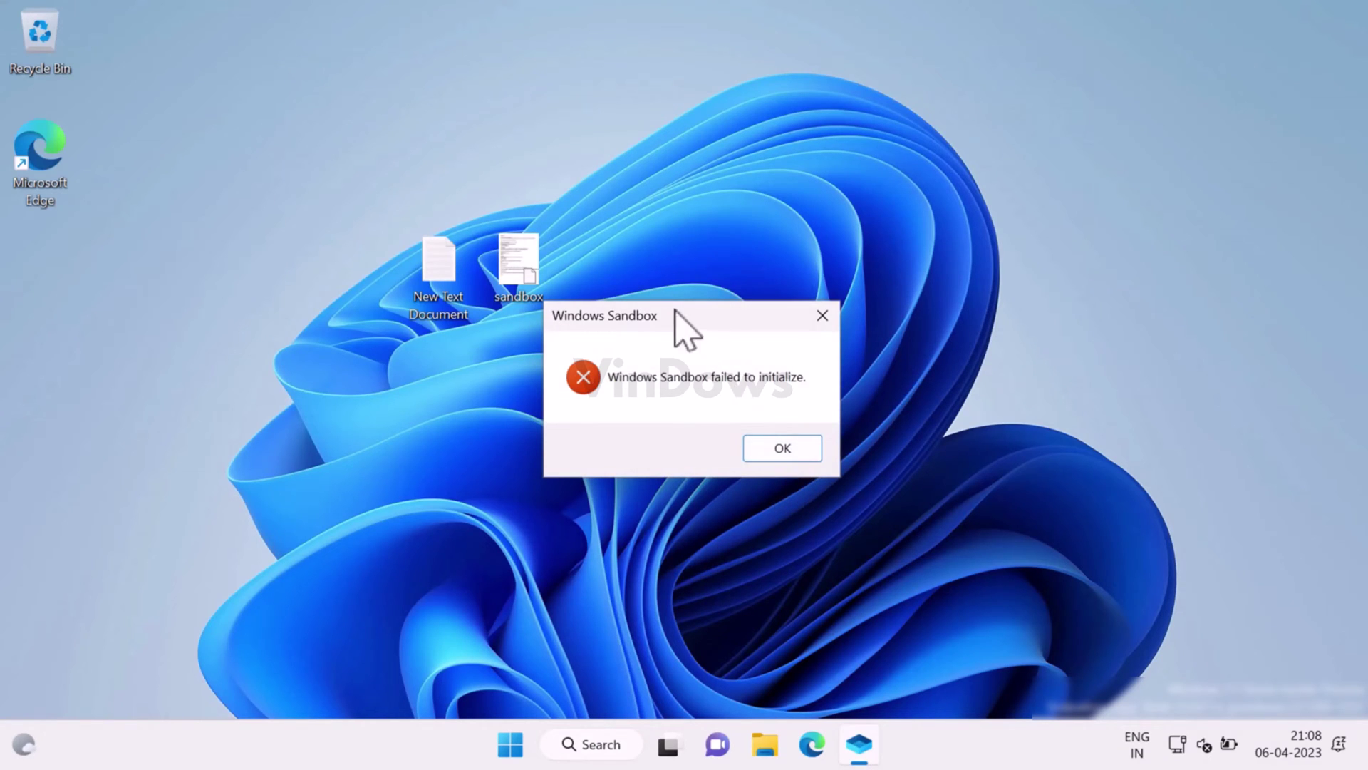
drag(684, 315, 575, 235)
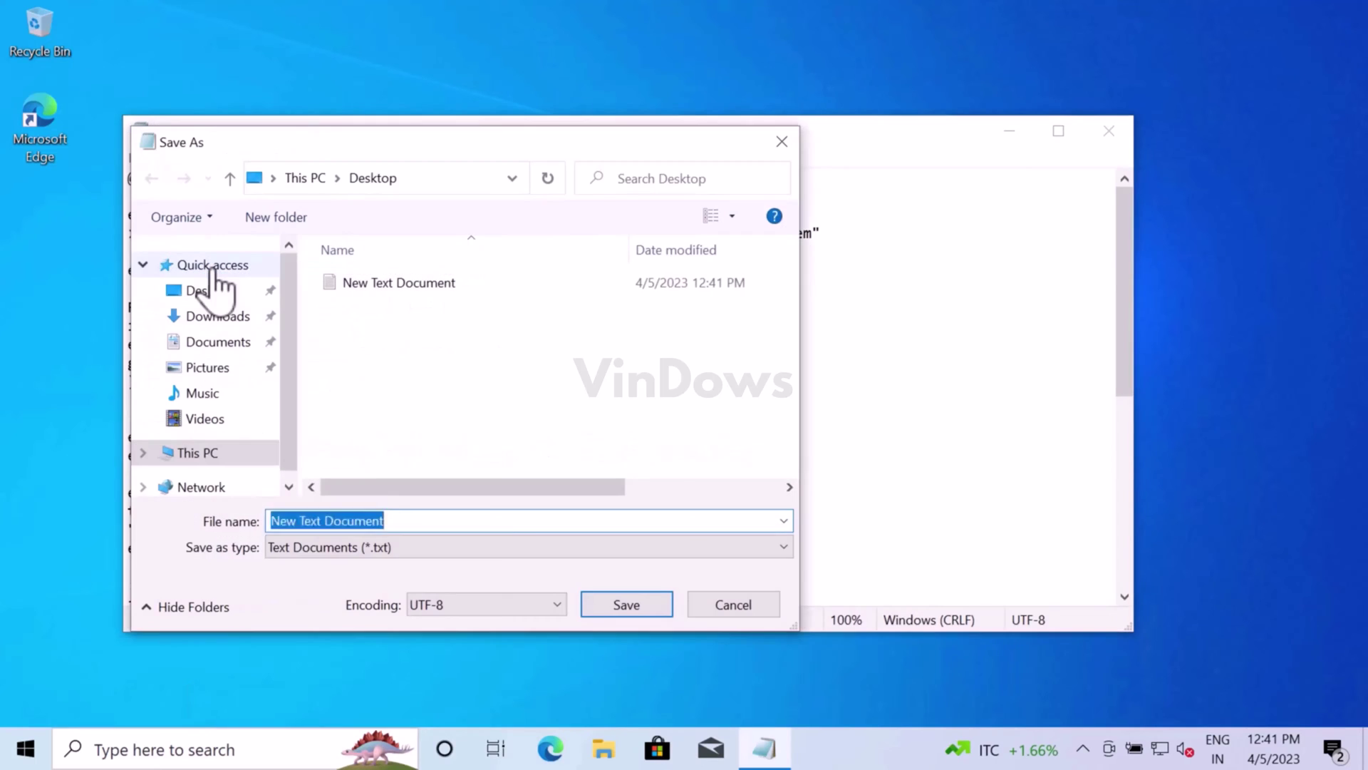
Enter sandbox.wsb as the file name, then answer Y to restart Windows 10 now.
text(sandbox.wsb)
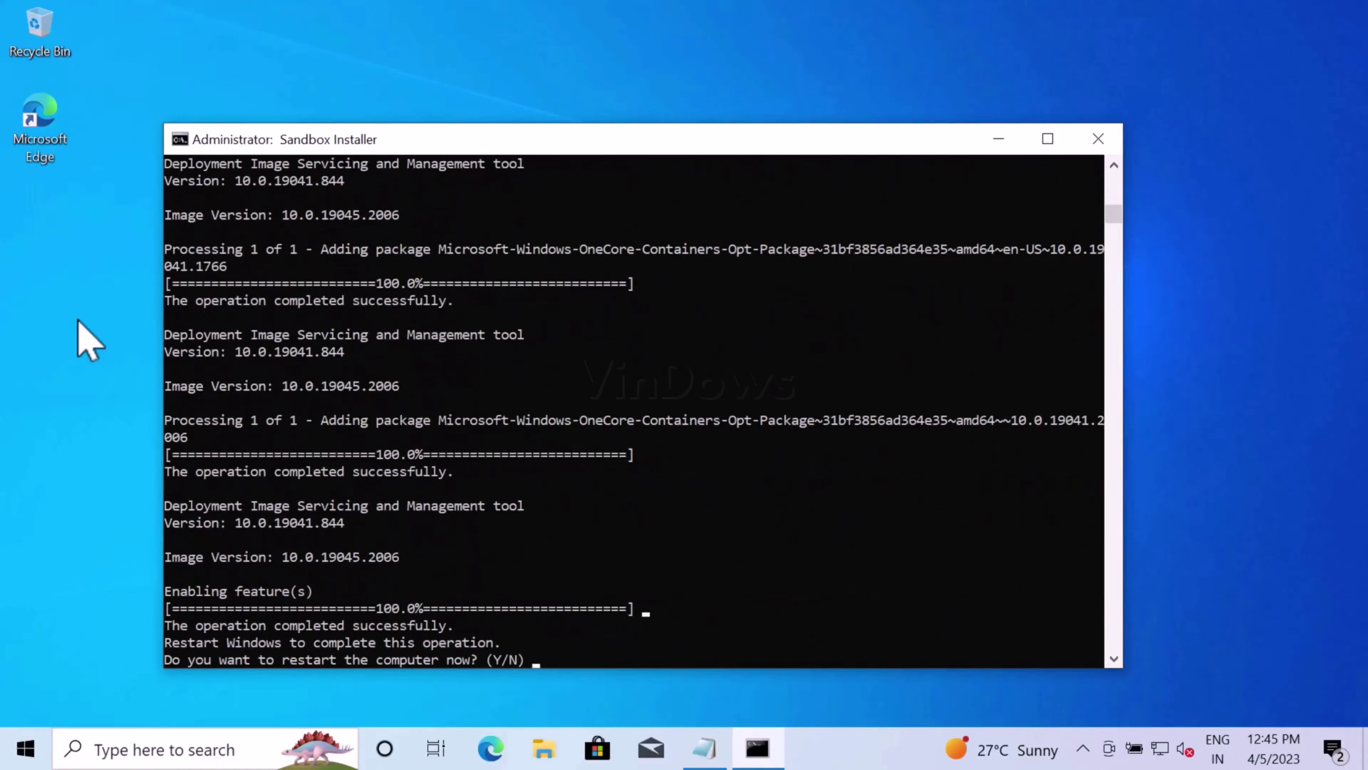
key(y)
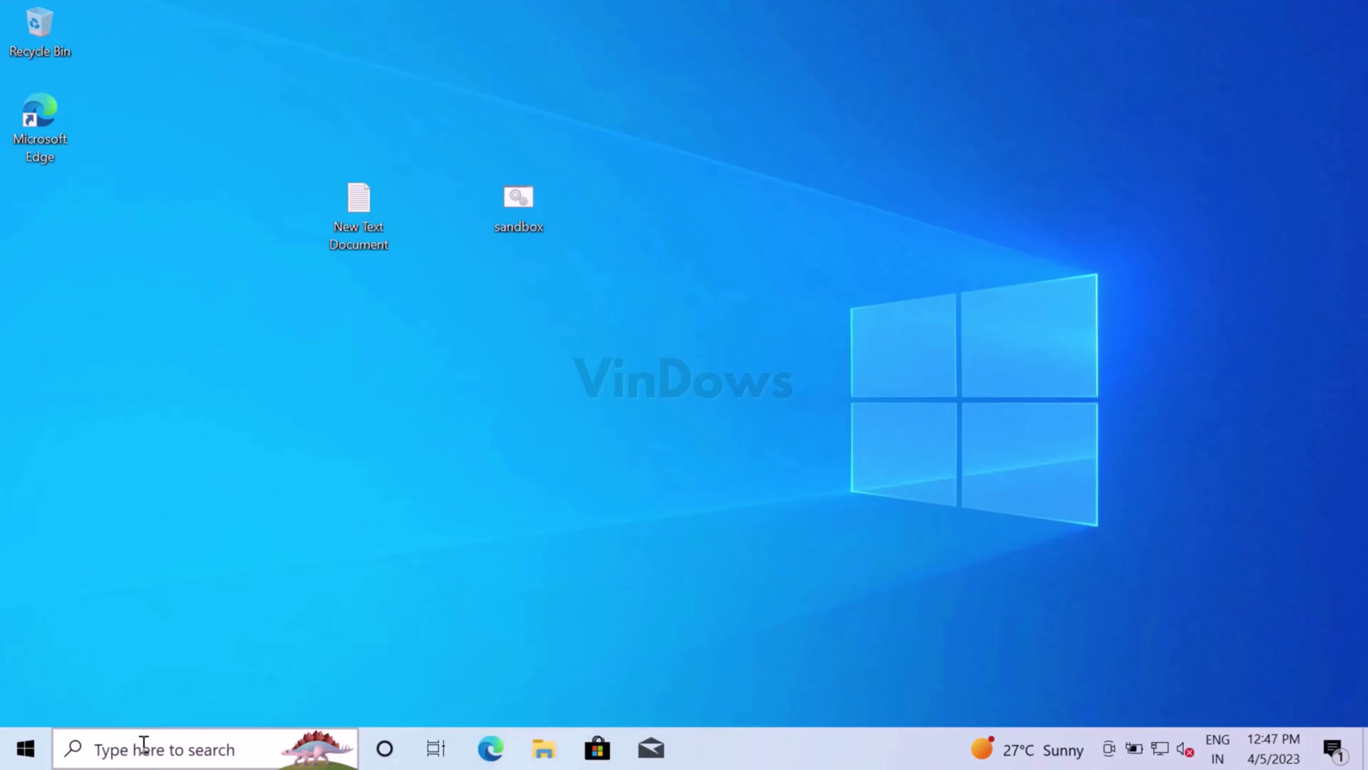
Confirm Windows 10 Home 22H2 in About your PC, then search 'windows sandbox' to find the app.
click(143, 749)
text(about)
click(248, 192)
drag(678, 391, 534, 391)
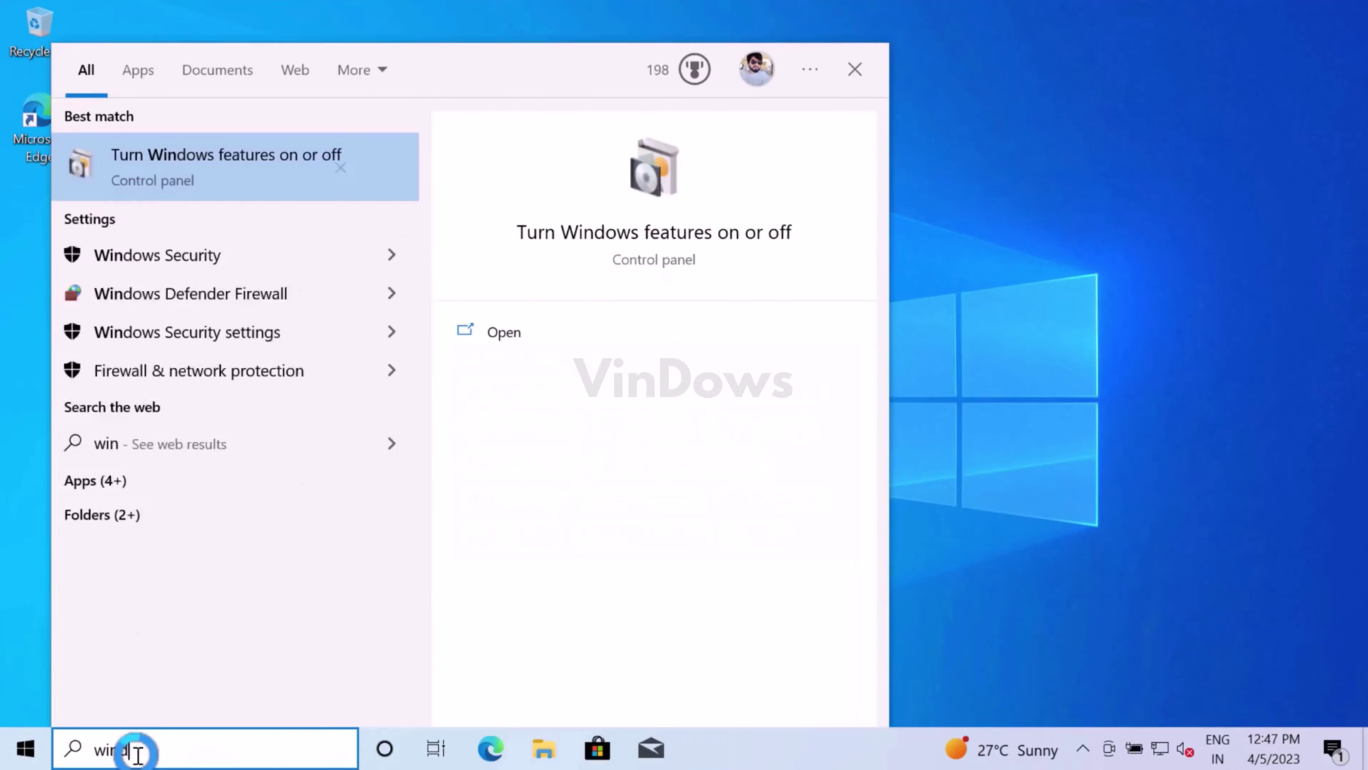
text(dows sandbox)
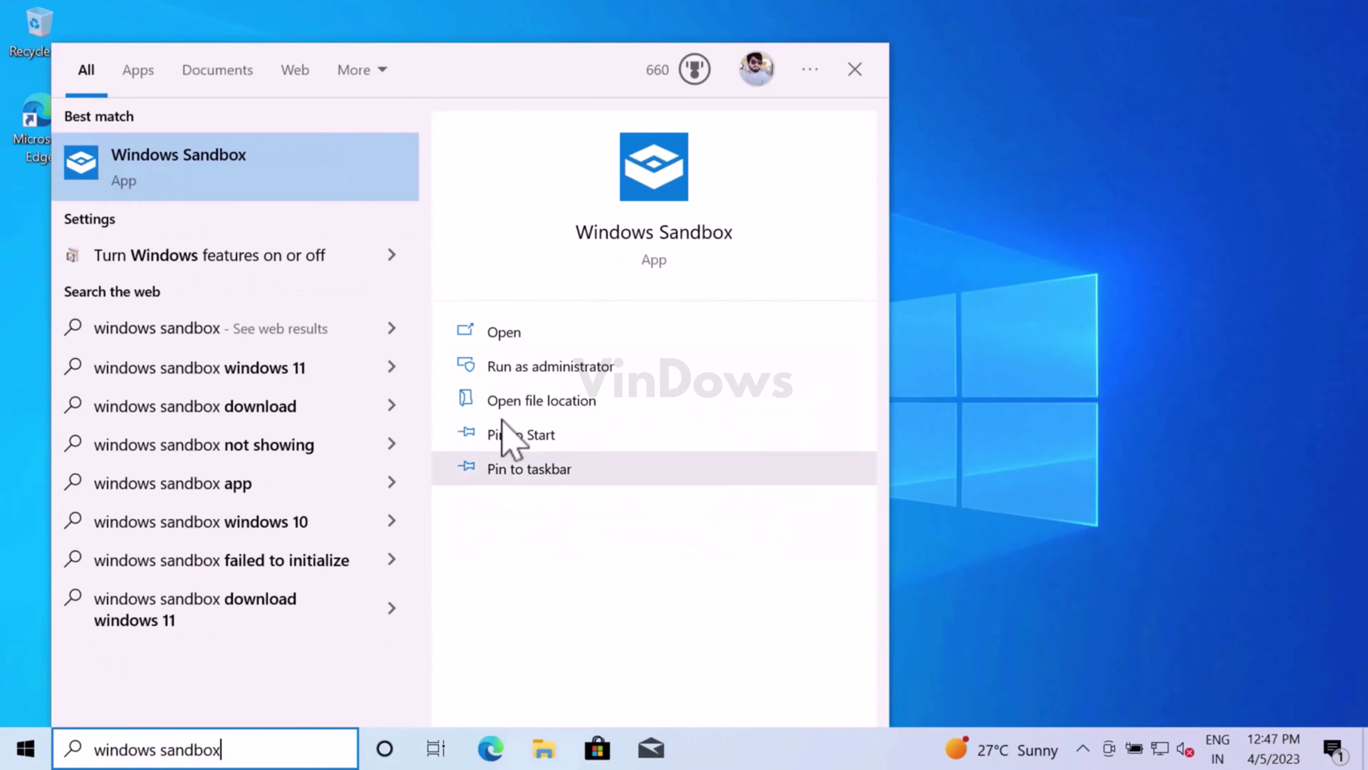